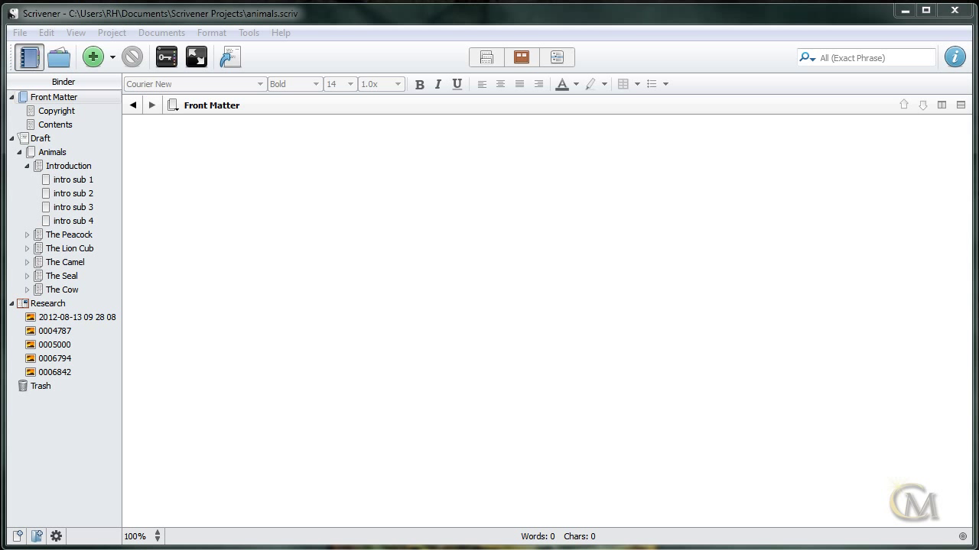
# - Move the Contents document out of the Front Matter folder into the Trash
pyautogui.click(63, 98)
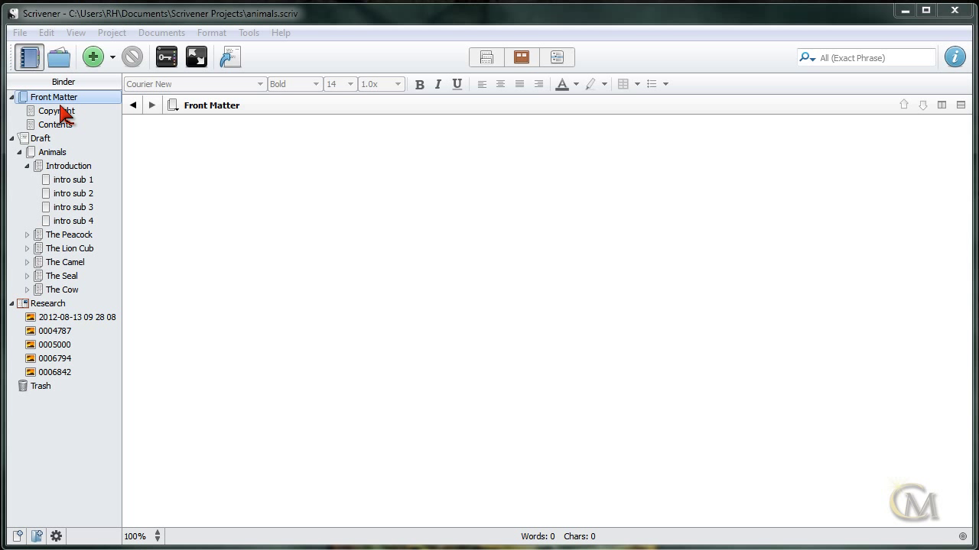
pyautogui.click(59, 127)
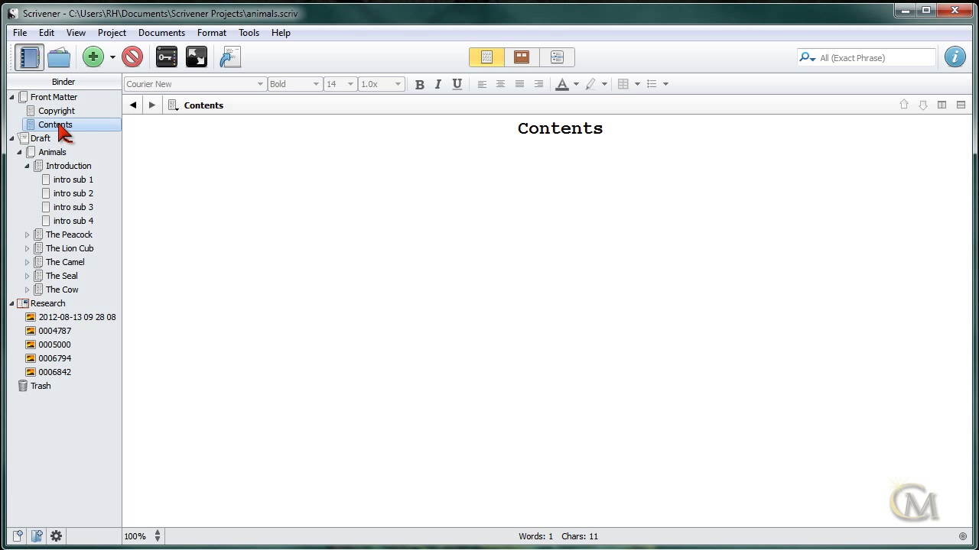
pyautogui.click(193, 197)
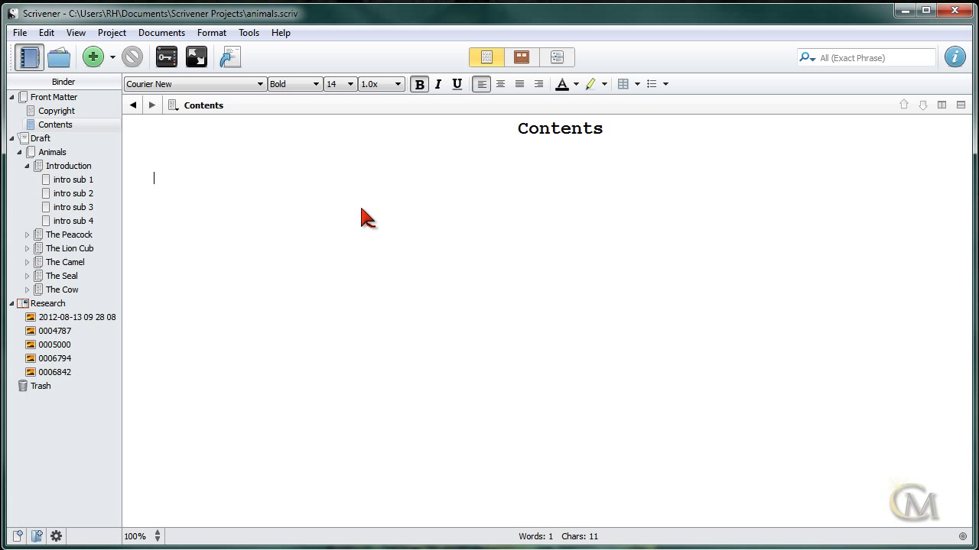
pyautogui.click(73, 128)
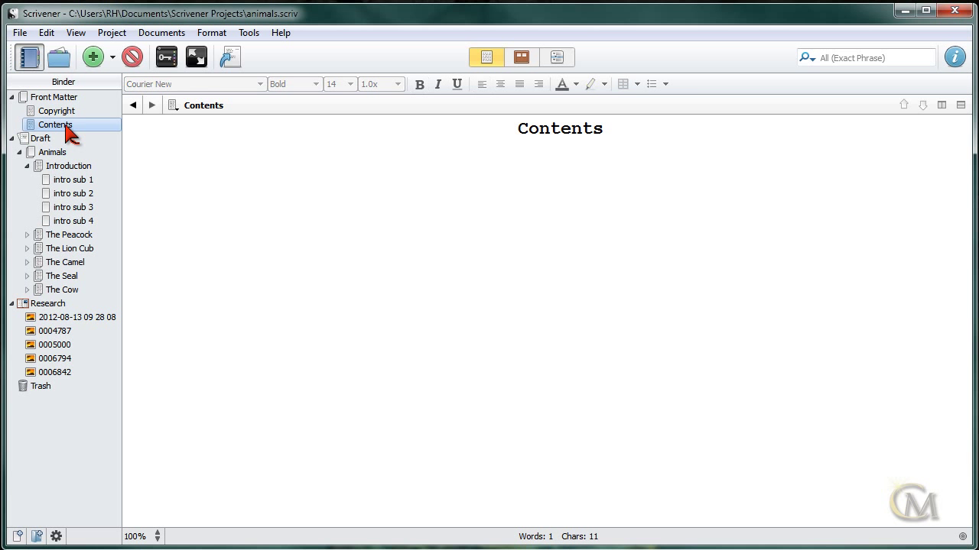
pyautogui.moveTo(66, 128); pyautogui.dragTo(74, 390)
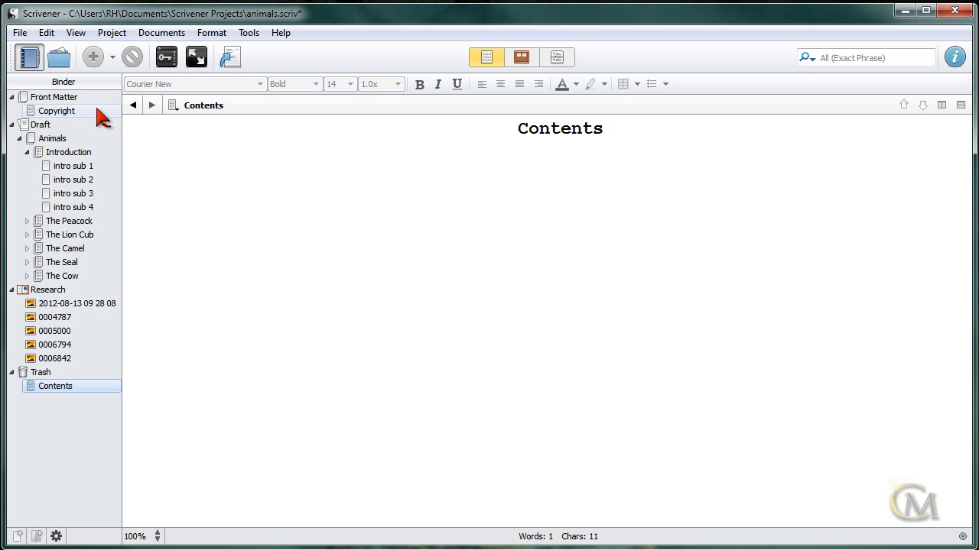
# - Move the Copyright document into the Draft folder above Animals, and move the Front Matter folder to the Trash
pyautogui.doubleClick(59, 112)
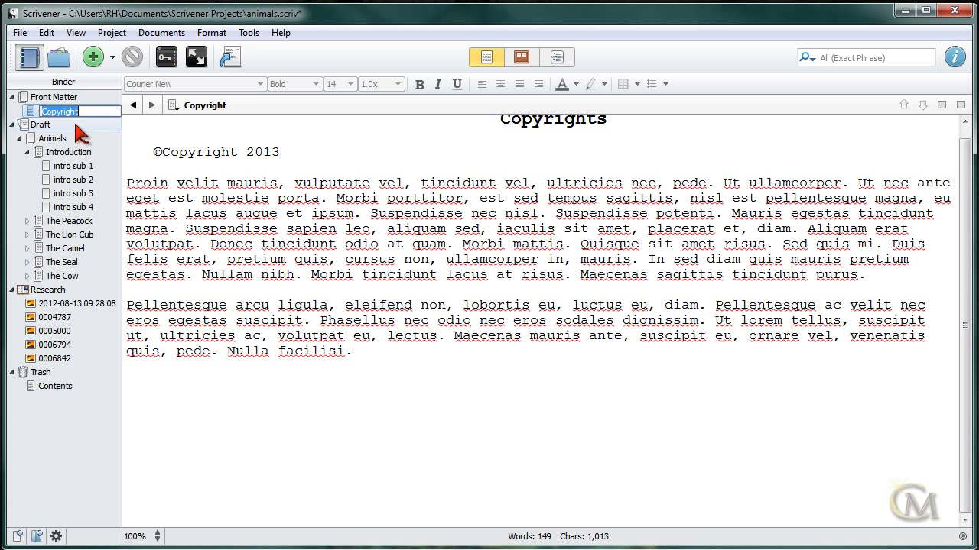
pyautogui.click(107, 111)
pyautogui.press('Return')
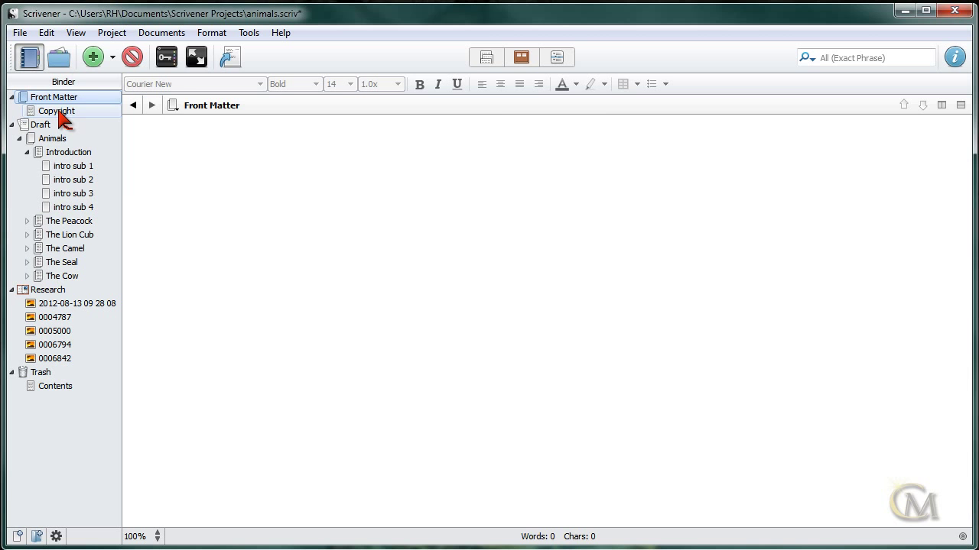
pyautogui.moveTo(59, 112); pyautogui.dragTo(64, 133)
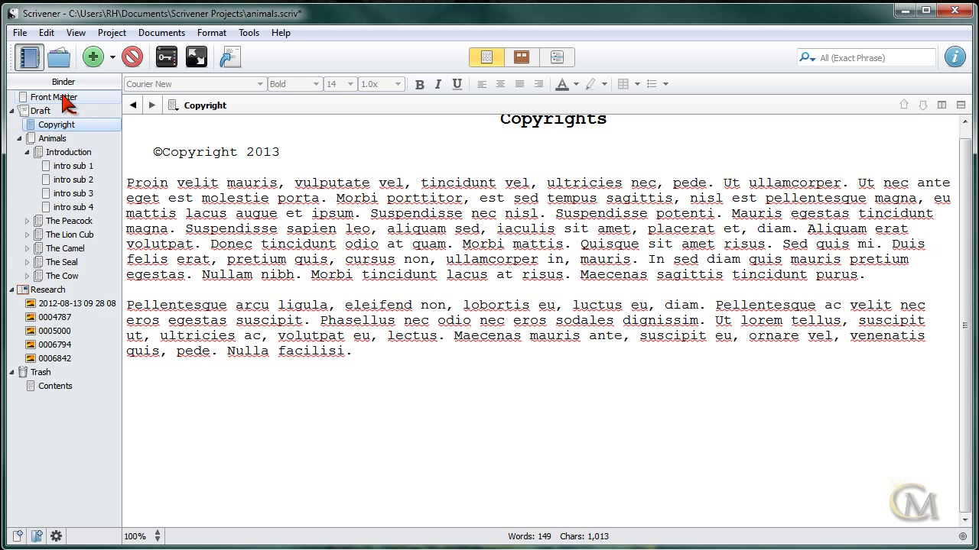
pyautogui.moveTo(64, 101); pyautogui.dragTo(70, 381)
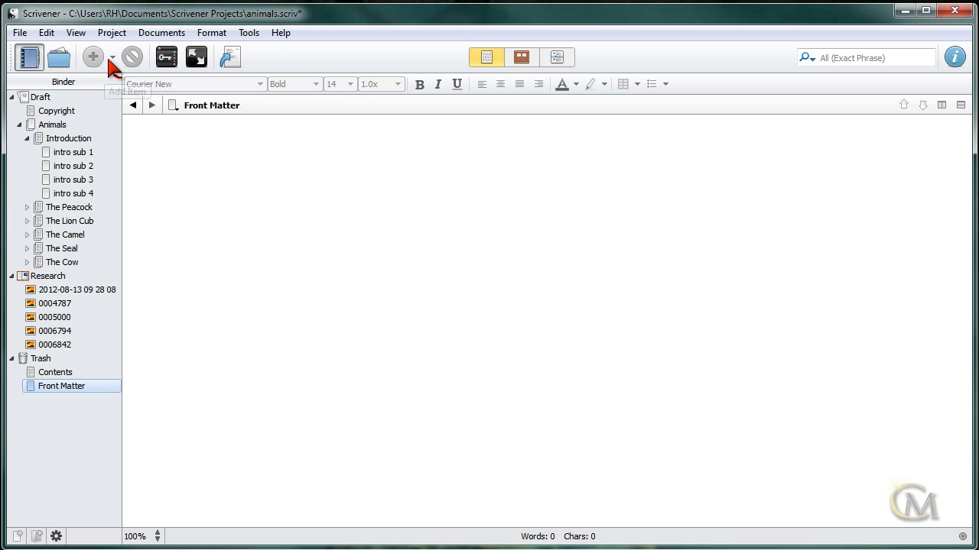
pyautogui.click(47, 97)
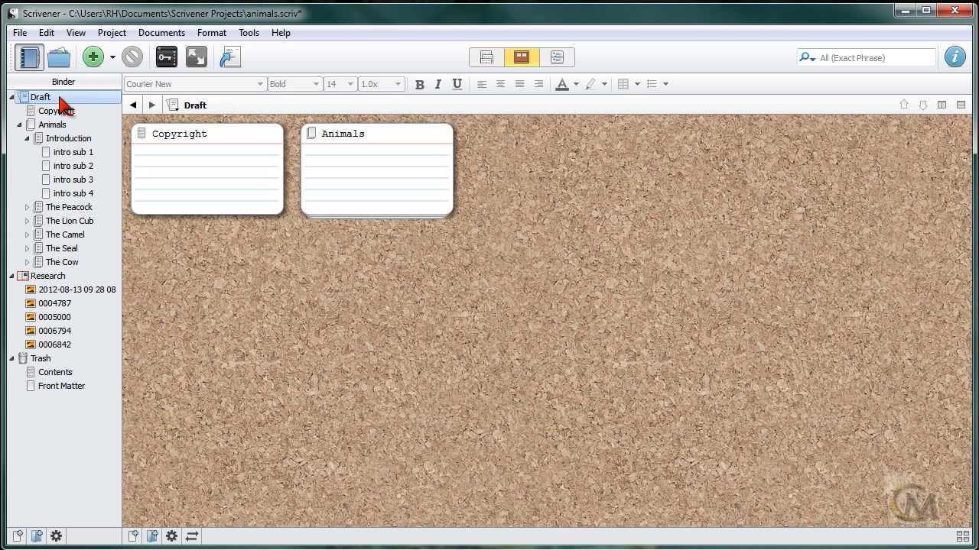
pyautogui.click(112, 57)
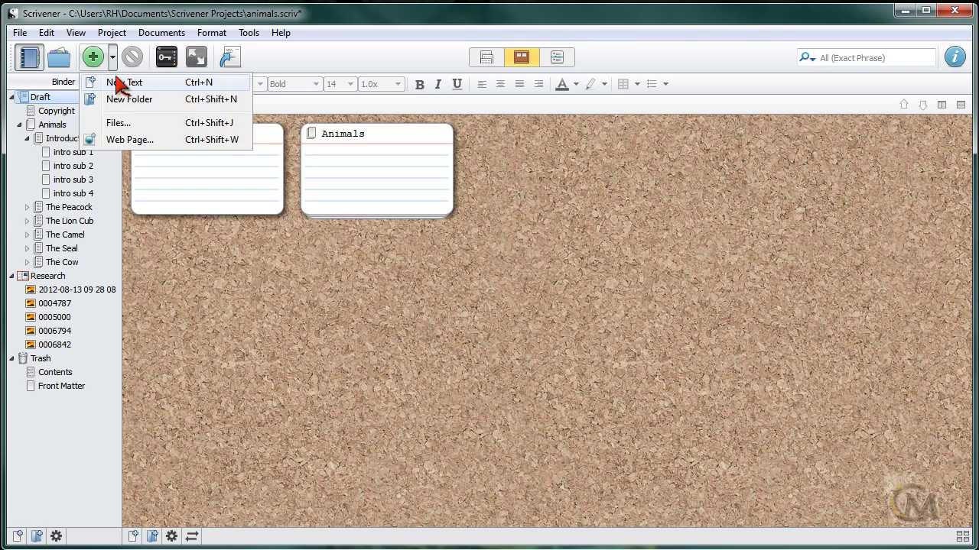
pyautogui.click(117, 82)
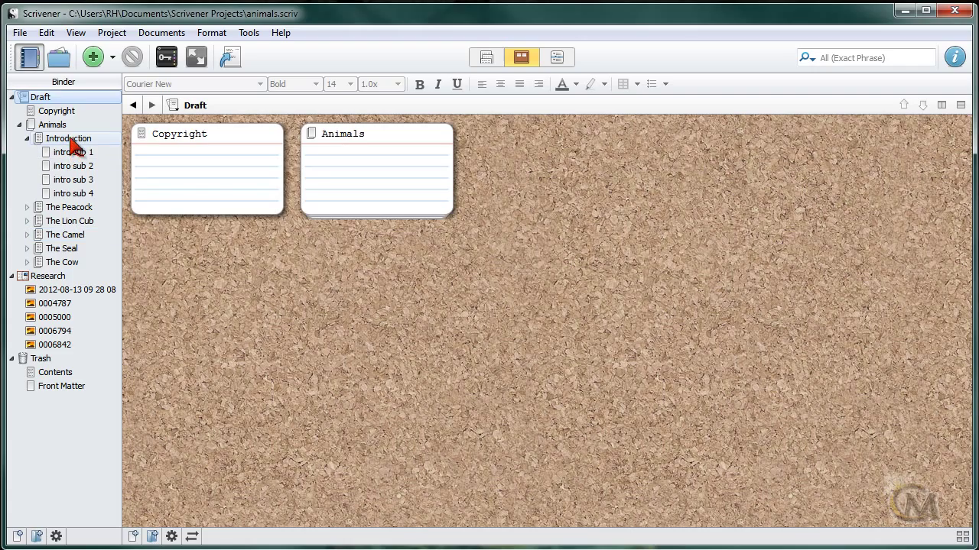
# - Look through the chapter documents The Peacock, The Lion Cub, The Camel, The Seal and The Cow
pyautogui.click(67, 207)
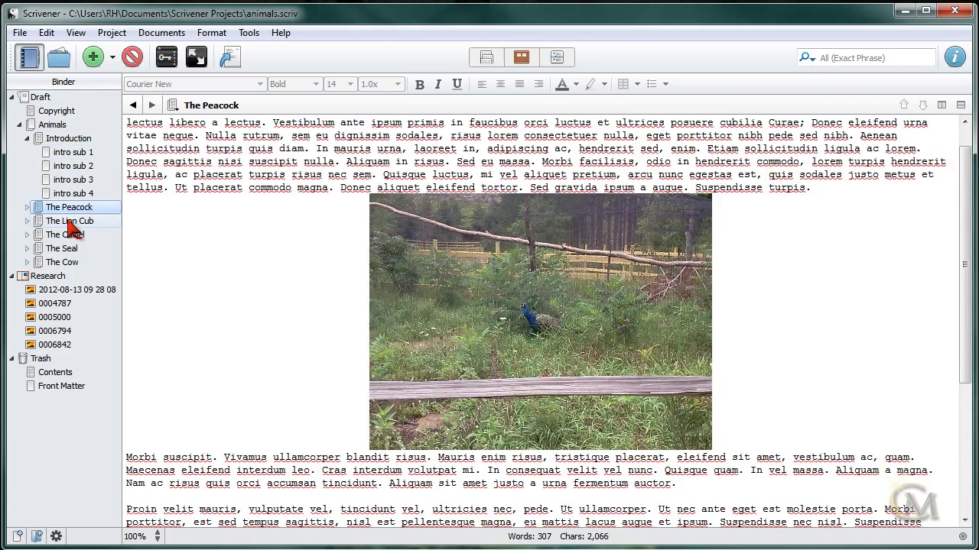
pyautogui.click(68, 222)
pyautogui.click(61, 236)
pyautogui.click(63, 249)
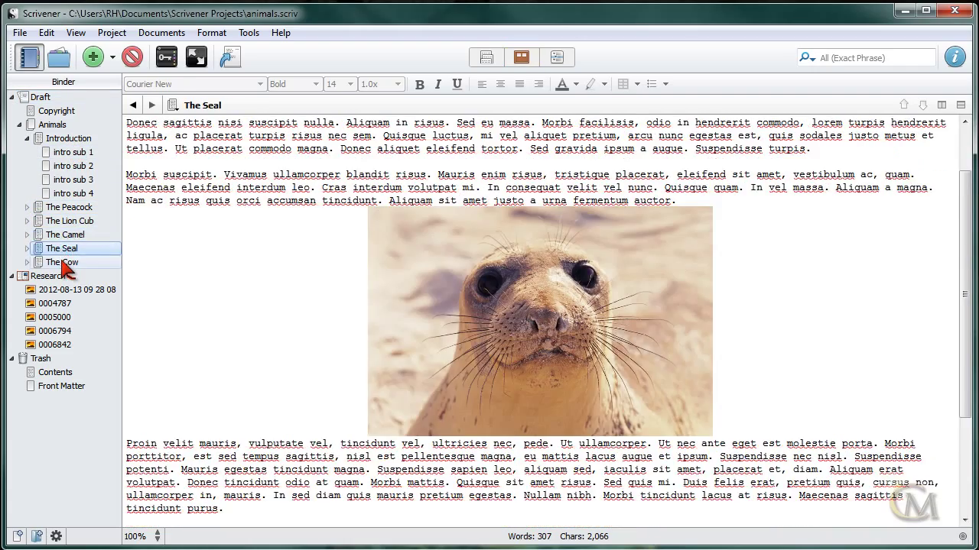
pyautogui.click(61, 262)
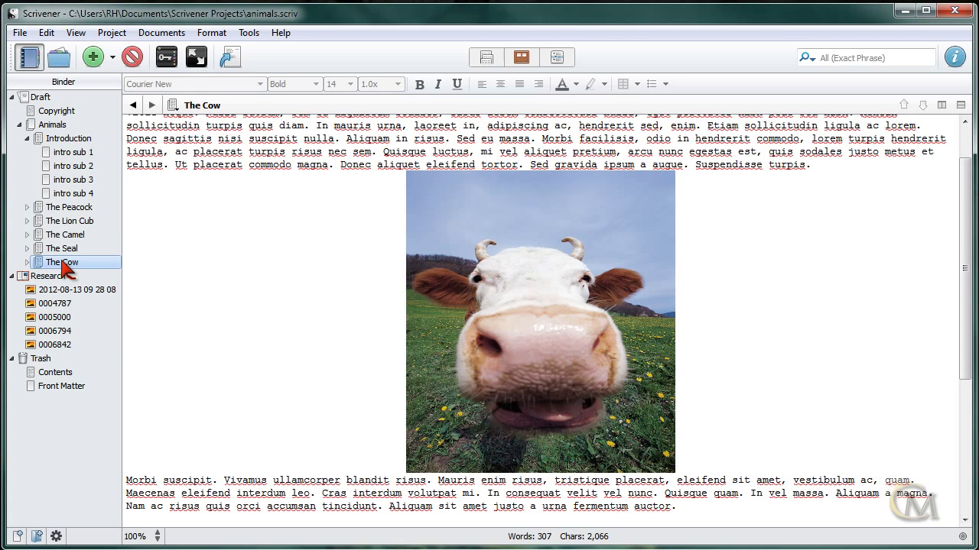
# - Open the Compile dialog for the draft, expand its full options and move the dialog so all of it is in view
pyautogui.click(42, 97)
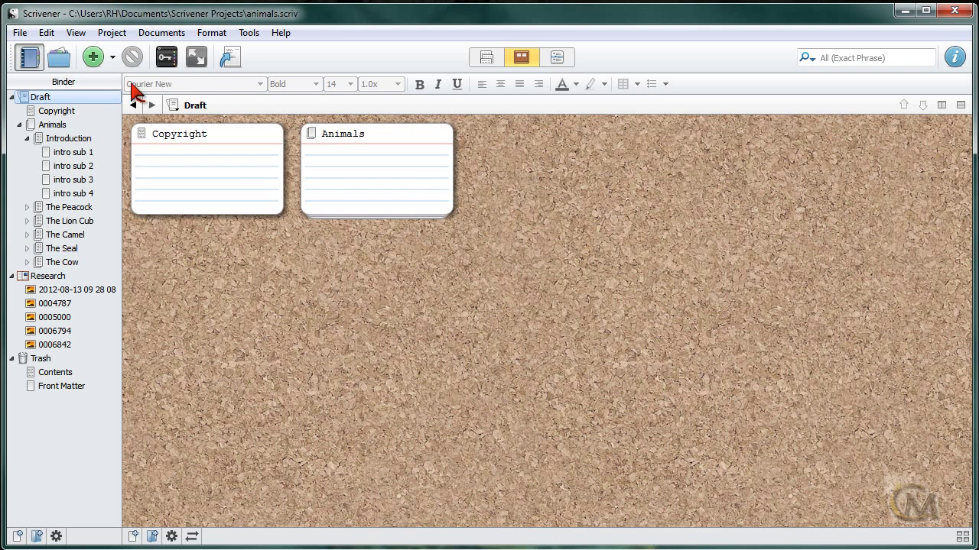
pyautogui.click(22, 36)
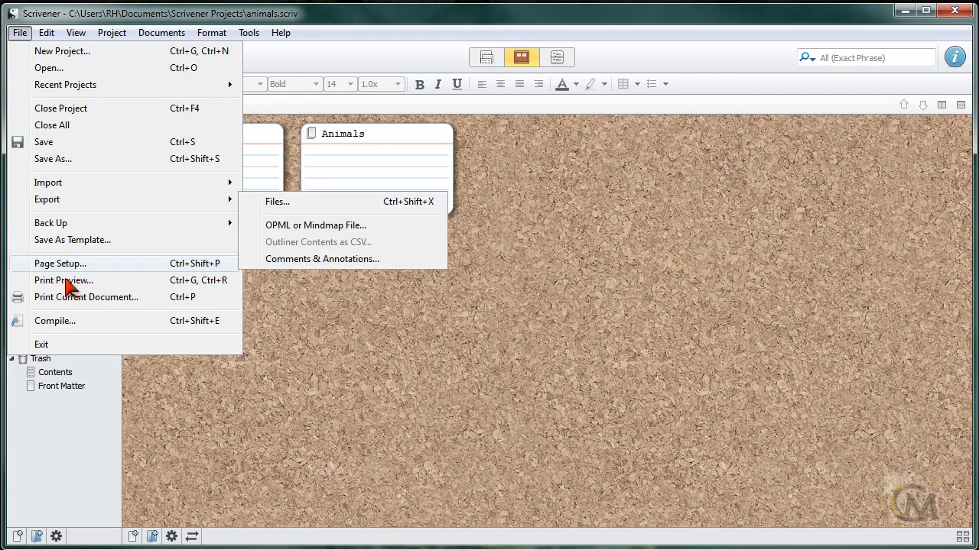
pyautogui.click(295, 73)
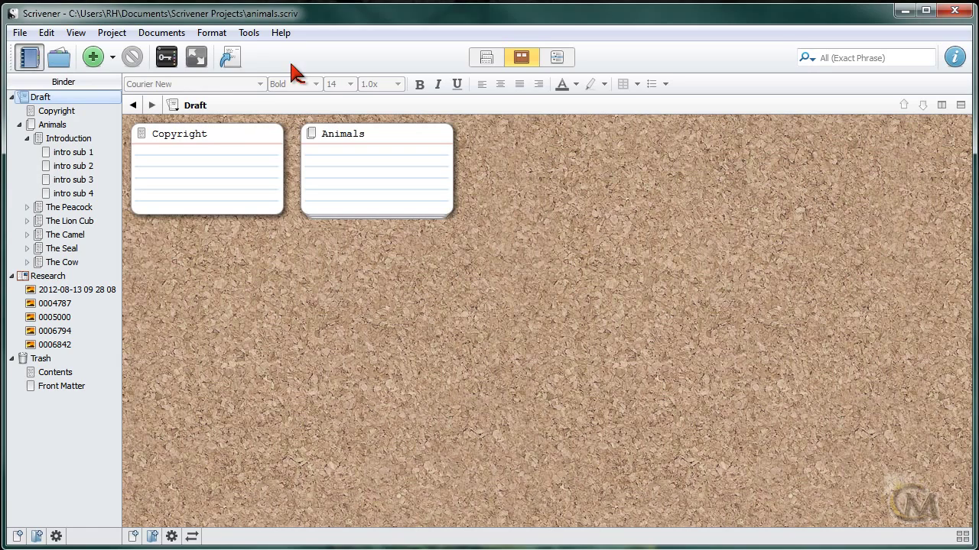
pyautogui.click(230, 60)
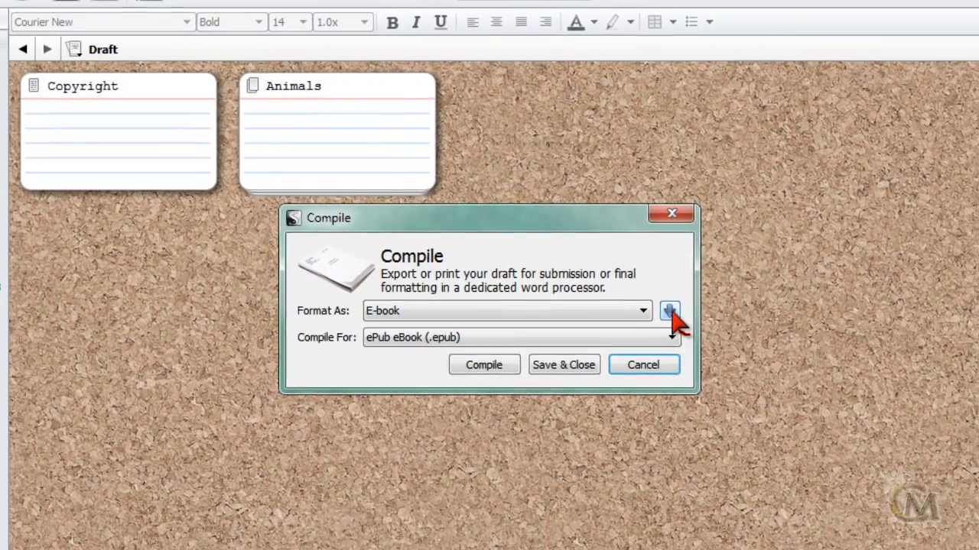
pyautogui.click(693, 313)
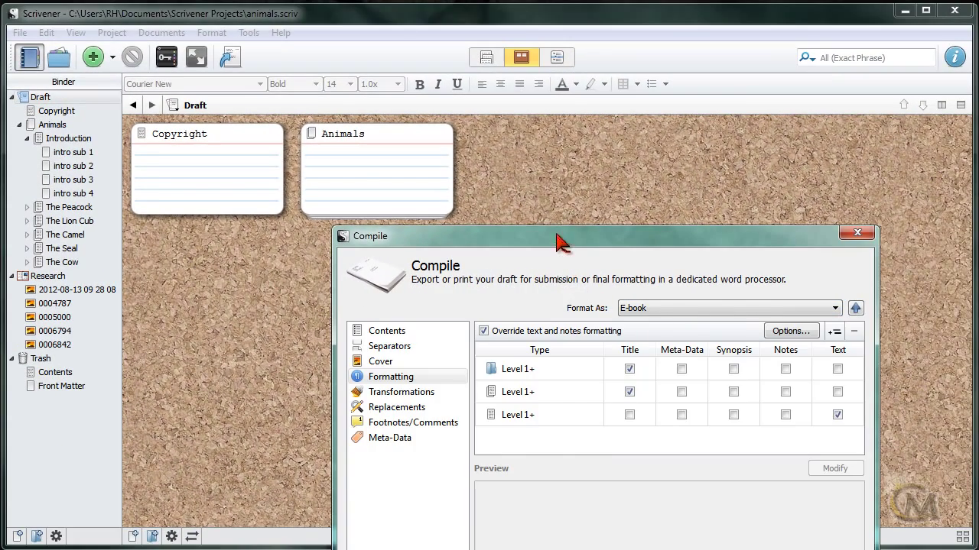
pyautogui.moveTo(563, 242); pyautogui.dragTo(380, 57)
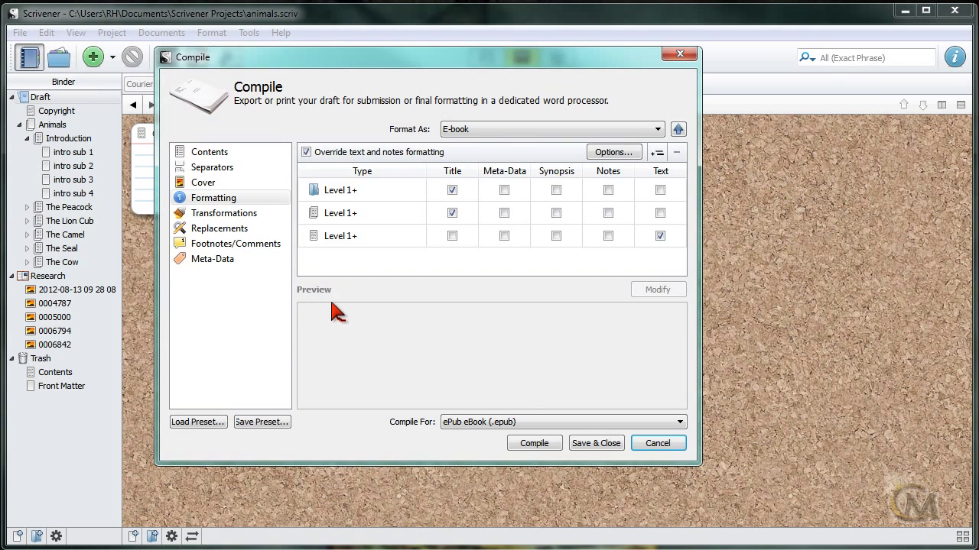
# - In the compile contents, clear every Include and page-break mark except for Copyright and Introduction, each included with a page break before
pyautogui.click(222, 156)
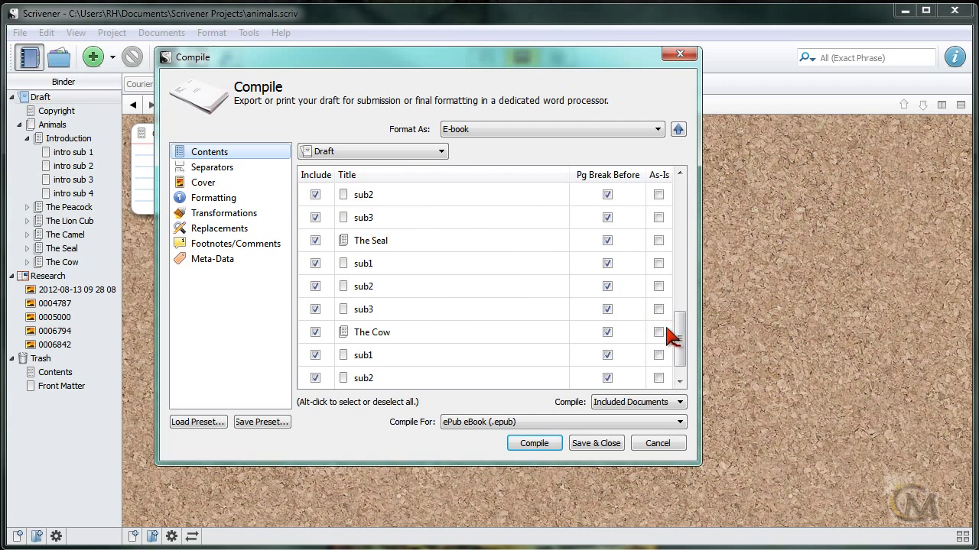
pyautogui.moveTo(680, 333); pyautogui.dragTo(671, 195)
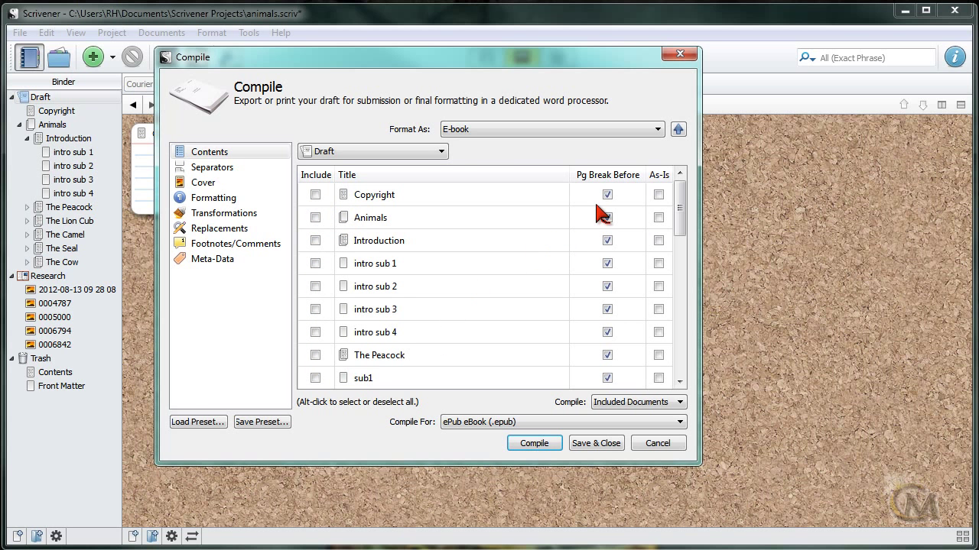
pyautogui.click(315, 195)
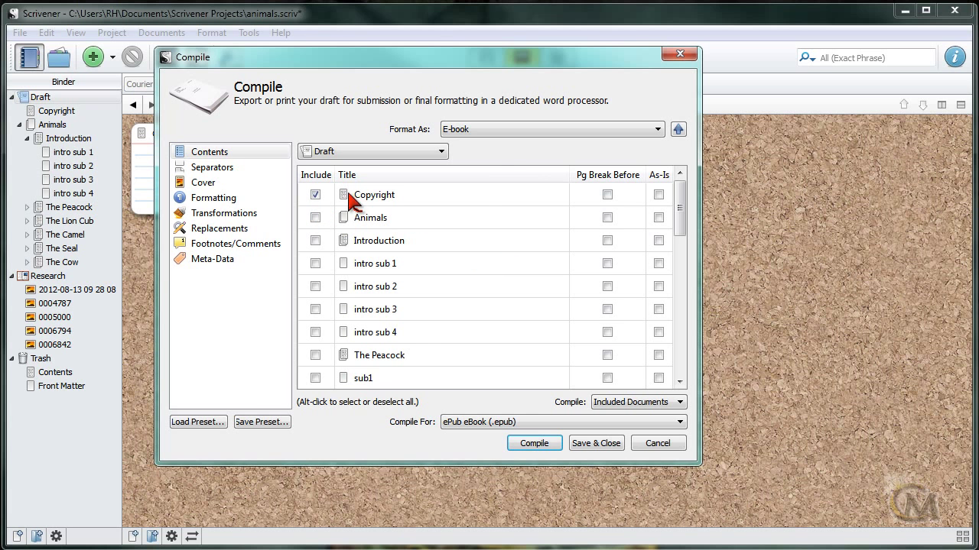
pyautogui.click(607, 195)
pyautogui.click(315, 241)
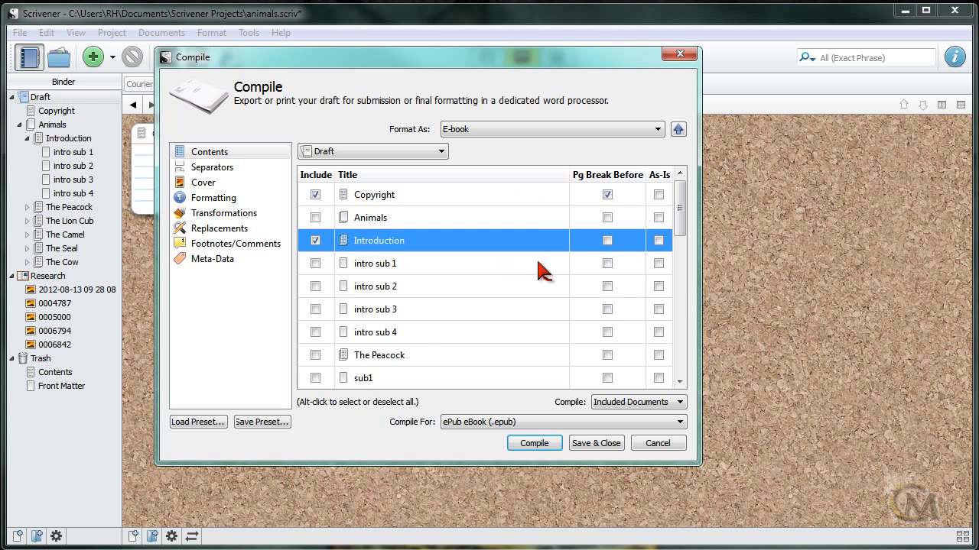
pyautogui.click(608, 240)
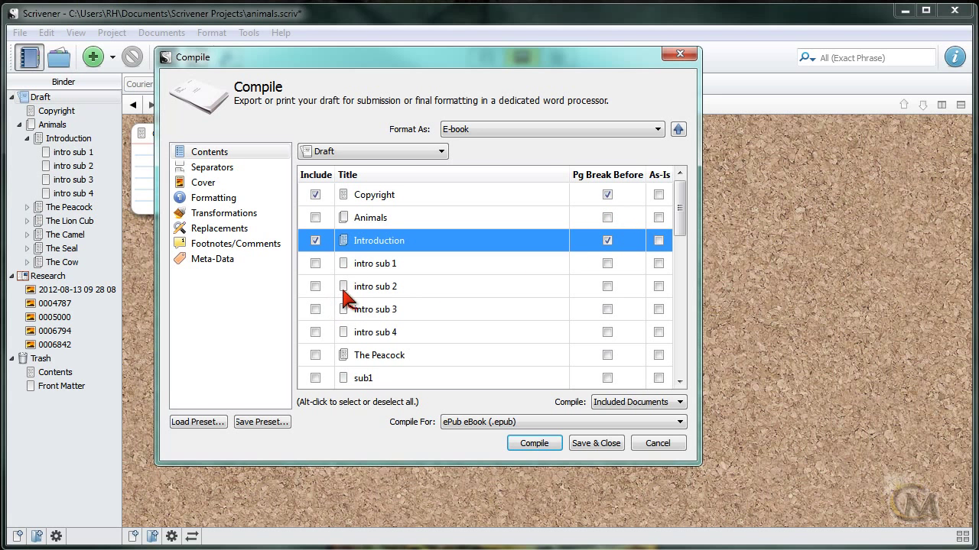
# - Include The Peacock and The Lion Cub in the compile, each with a page break before
pyautogui.click(315, 356)
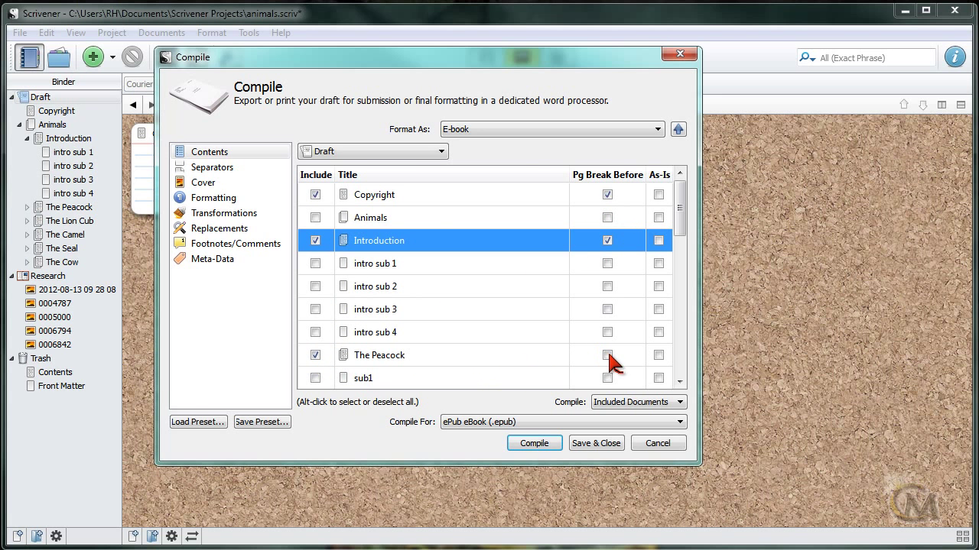
pyautogui.click(607, 355)
pyautogui.scroll(-2, 509, 314)
pyautogui.scroll(-1, 508, 315)
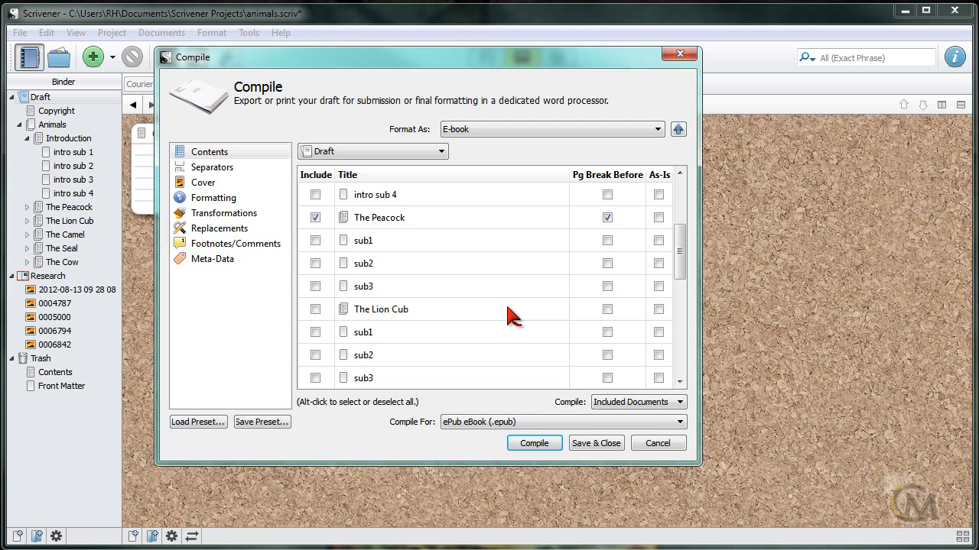
pyautogui.click(315, 309)
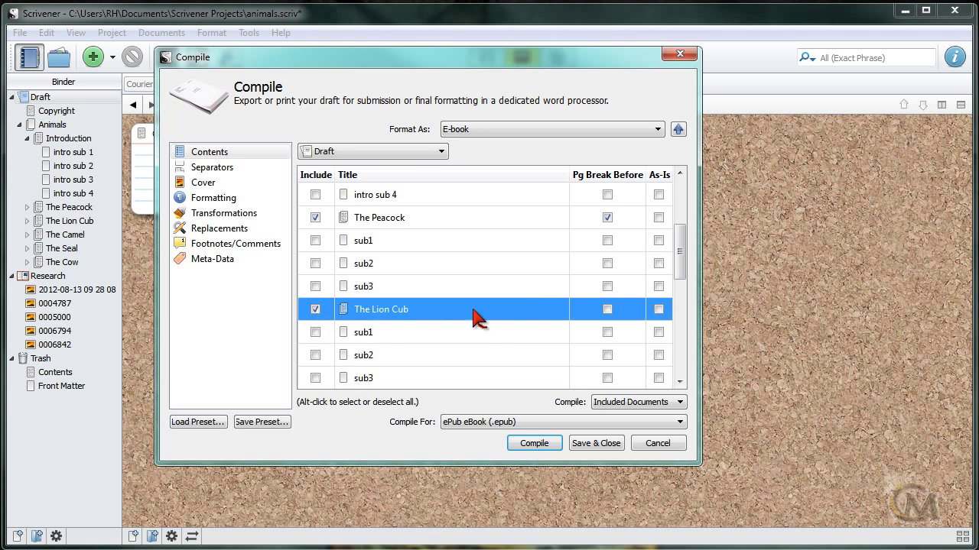
pyautogui.click(607, 309)
# - Include The Camel, The Seal and The Cow in the compile, each with a page break before
pyautogui.scroll(-2, 504, 330)
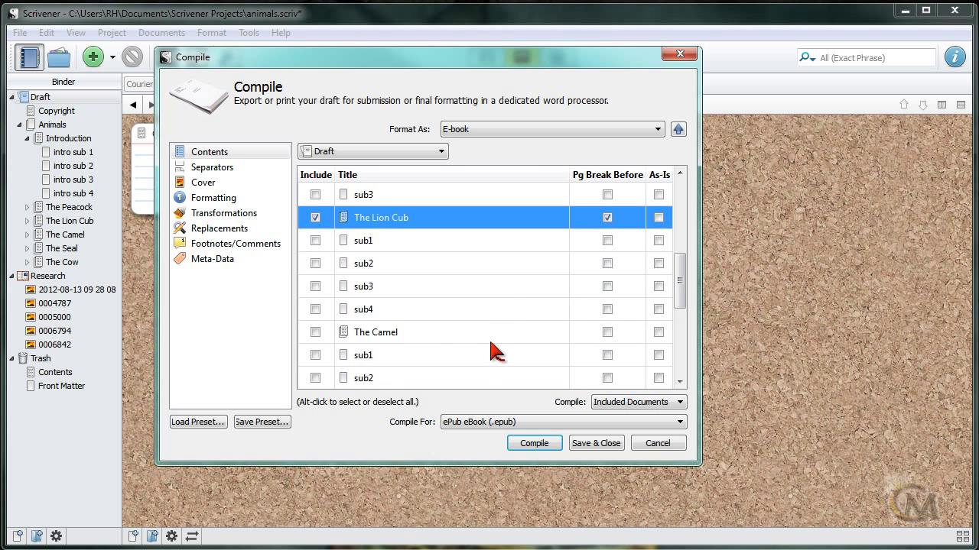
pyautogui.click(315, 333)
pyautogui.click(607, 332)
pyautogui.scroll(-2, 476, 299)
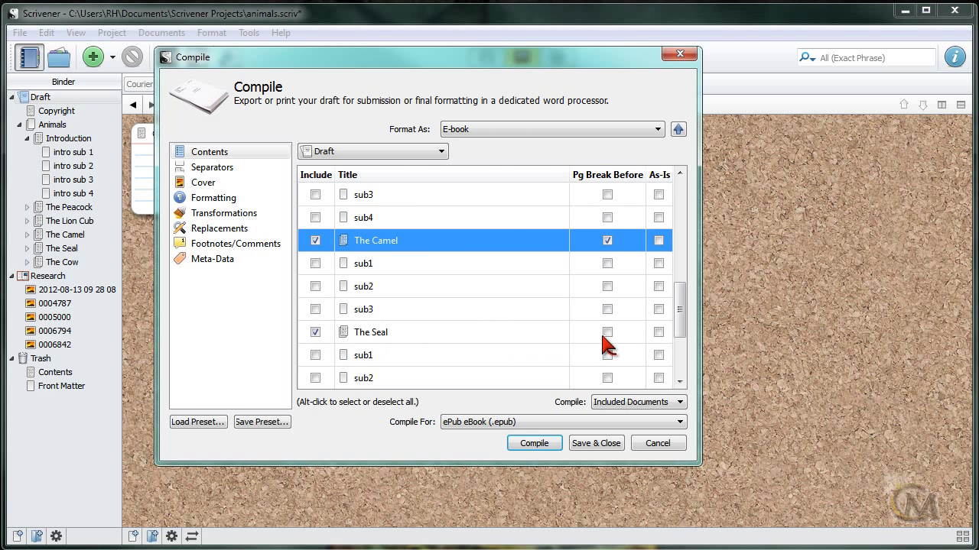
pyautogui.click(607, 331)
pyautogui.scroll(-2, 489, 345)
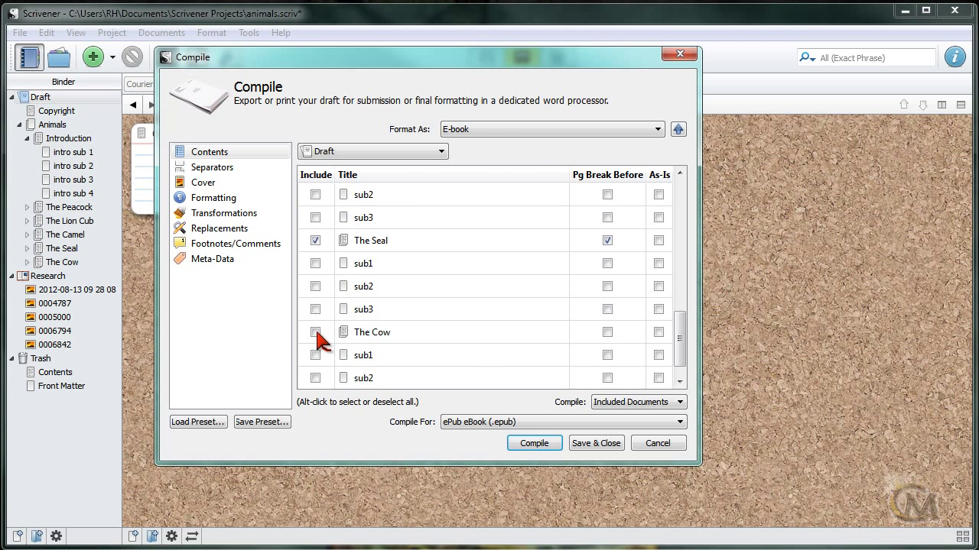
pyautogui.click(315, 332)
pyautogui.click(607, 332)
pyautogui.scroll(-1, 504, 345)
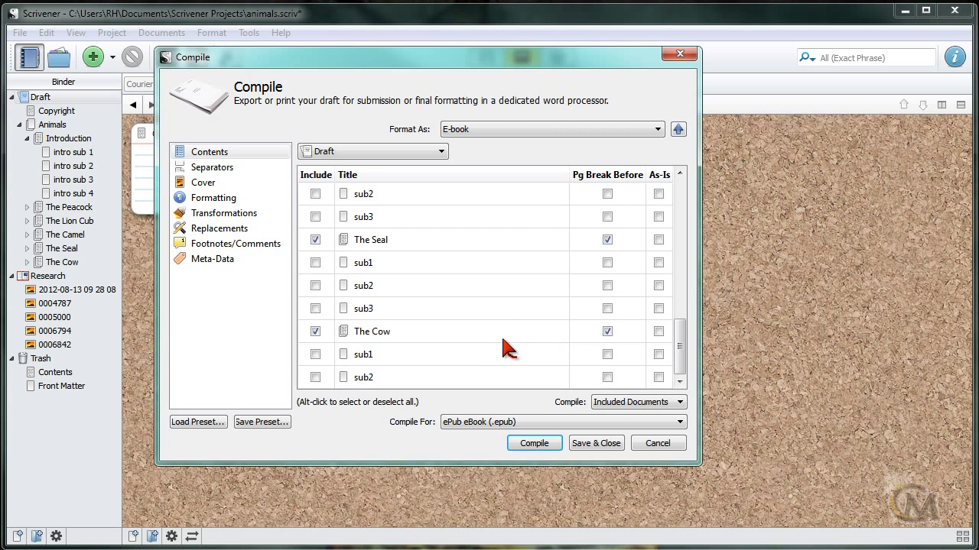
pyautogui.scroll(5, 513, 305)
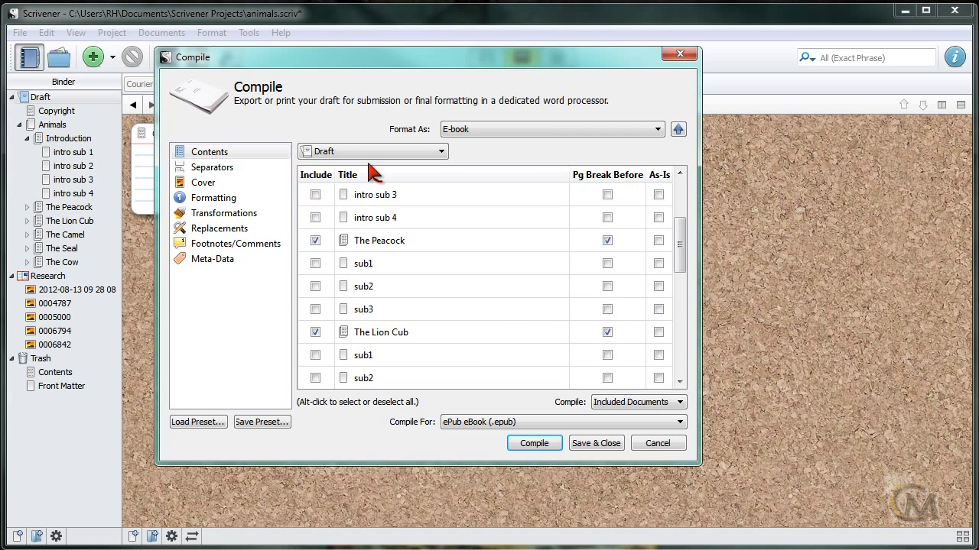
# - In the compile formatting, turn off folder titles, include text for folders and document groups, and disable overriding text and notes formatting
pyautogui.click(217, 176)
pyautogui.click(202, 182)
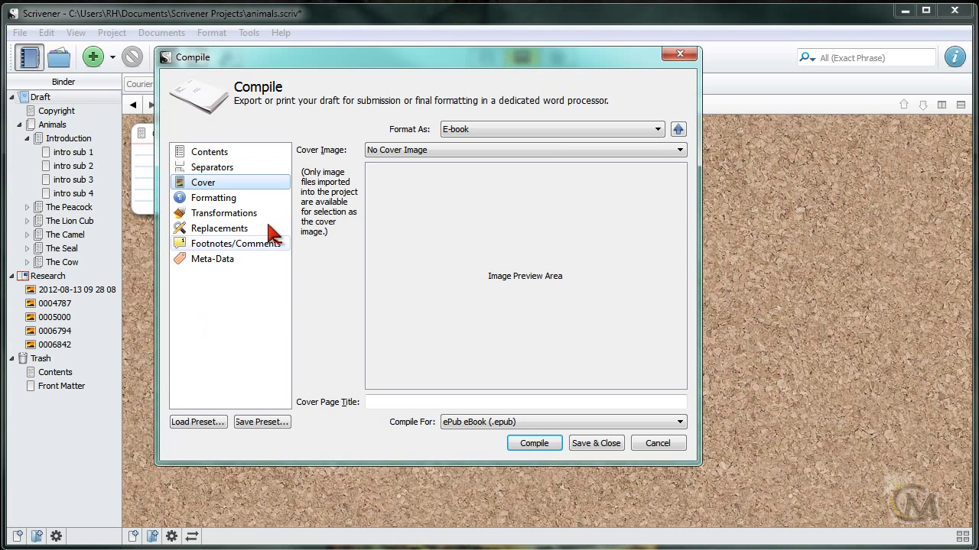
pyautogui.click(227, 208)
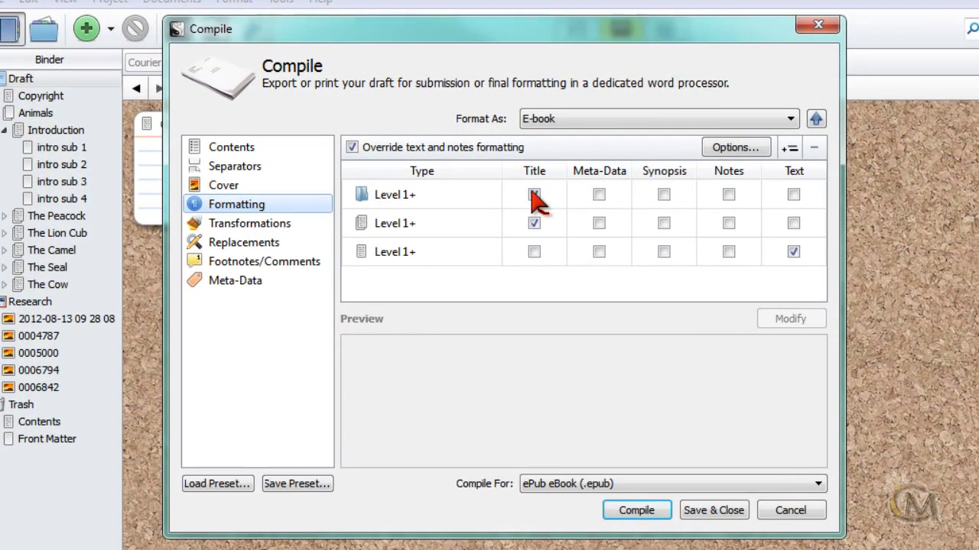
pyautogui.click(519, 194)
pyautogui.click(793, 194)
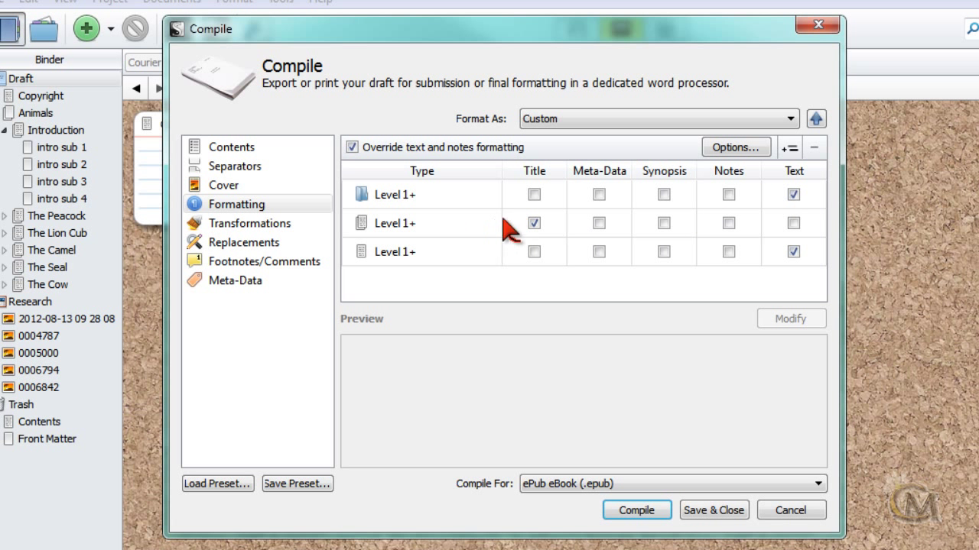
pyautogui.click(792, 221)
pyautogui.click(794, 252)
# - Remove the "Chapter <$t>" title prefix from the section layout of the Level 1+ document group
pyautogui.click(458, 234)
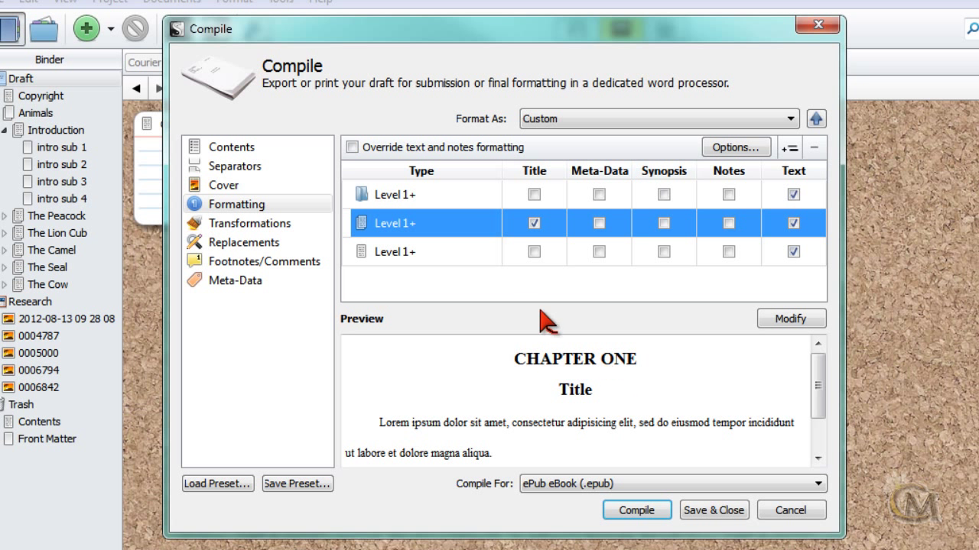
pyautogui.click(791, 319)
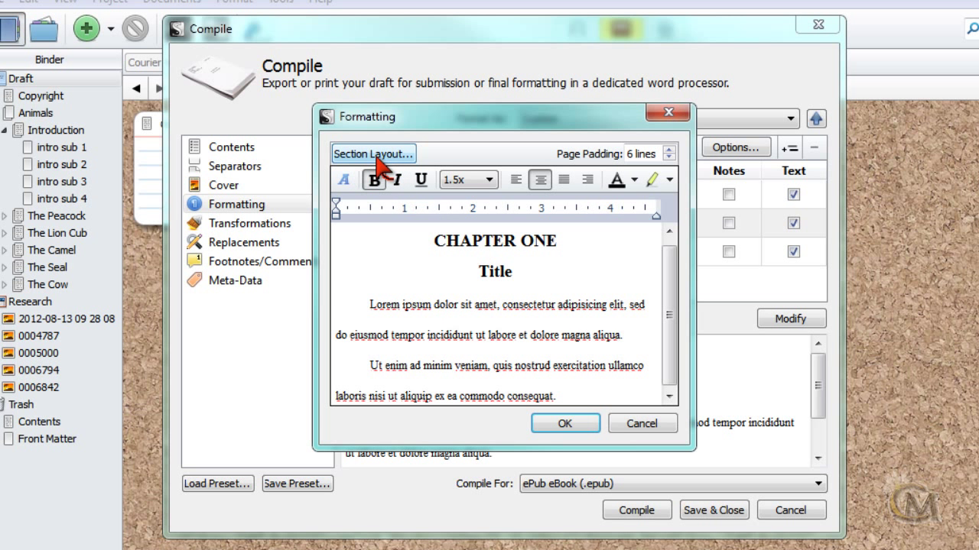
pyautogui.click(379, 157)
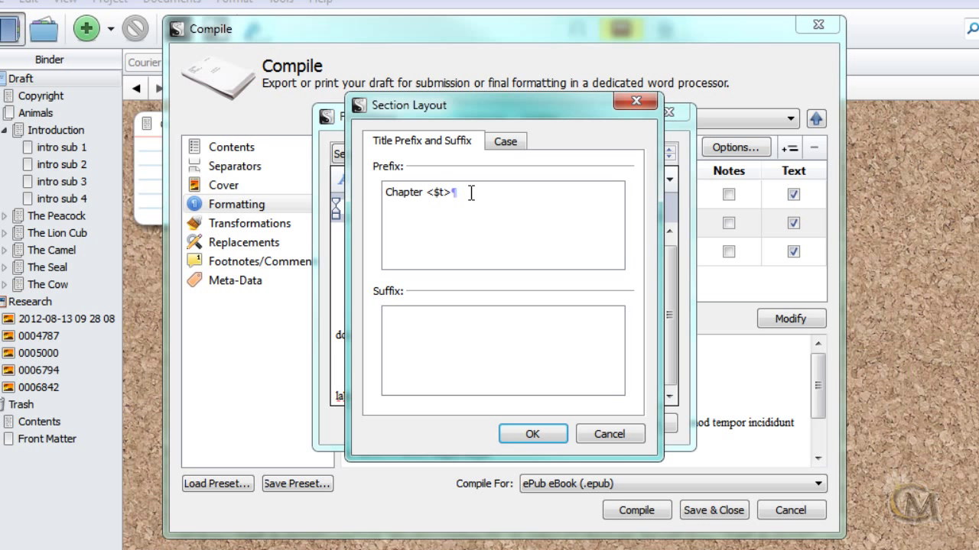
pyautogui.moveTo(471, 192); pyautogui.dragTo(368, 194)
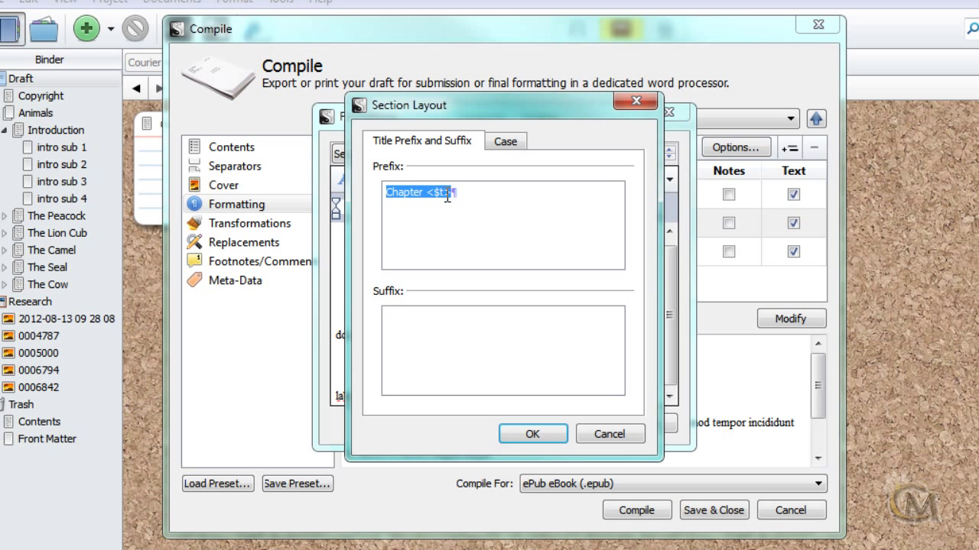
pyautogui.click(398, 212)
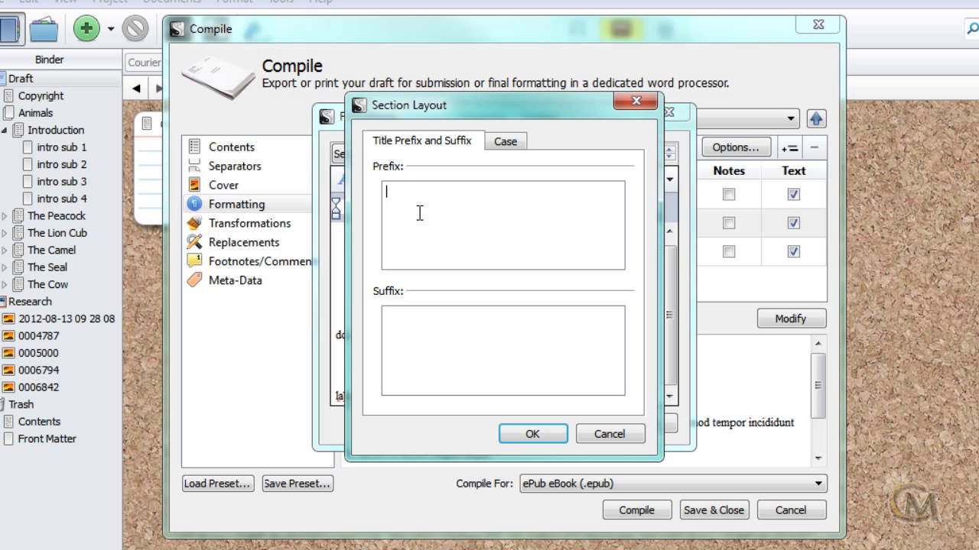
pyautogui.click(532, 433)
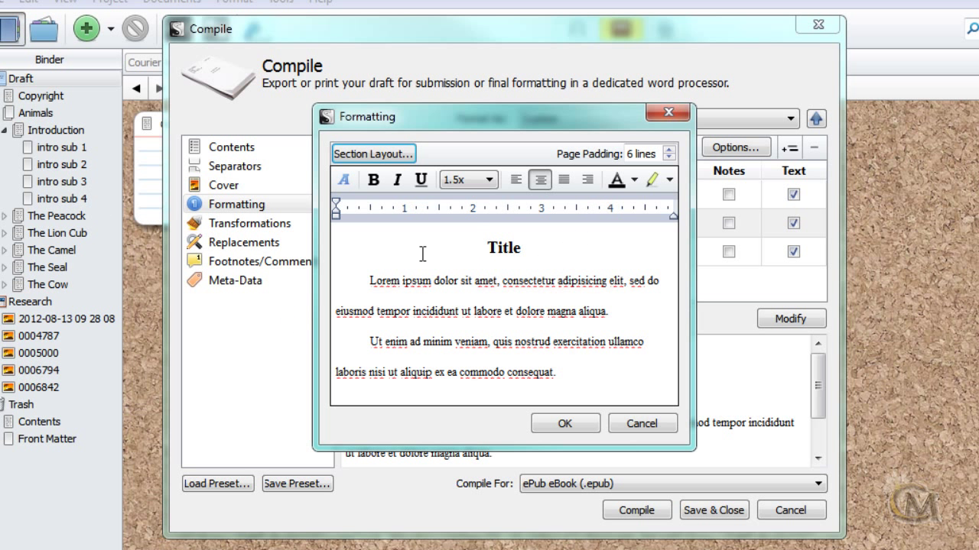
# - Choose Times New Roman as the font for the sample title in the document group's formatting
pyautogui.doubleClick(484, 248)
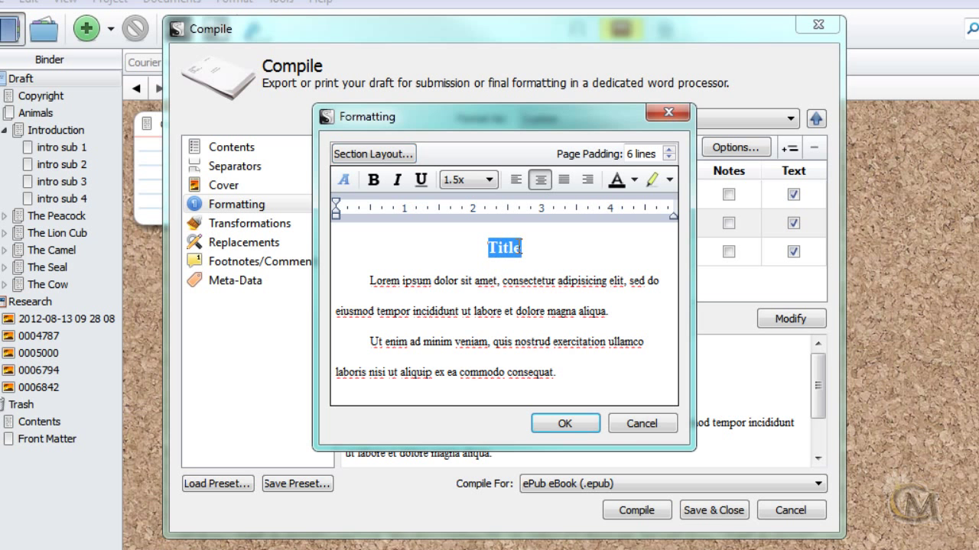
pyautogui.click(344, 180)
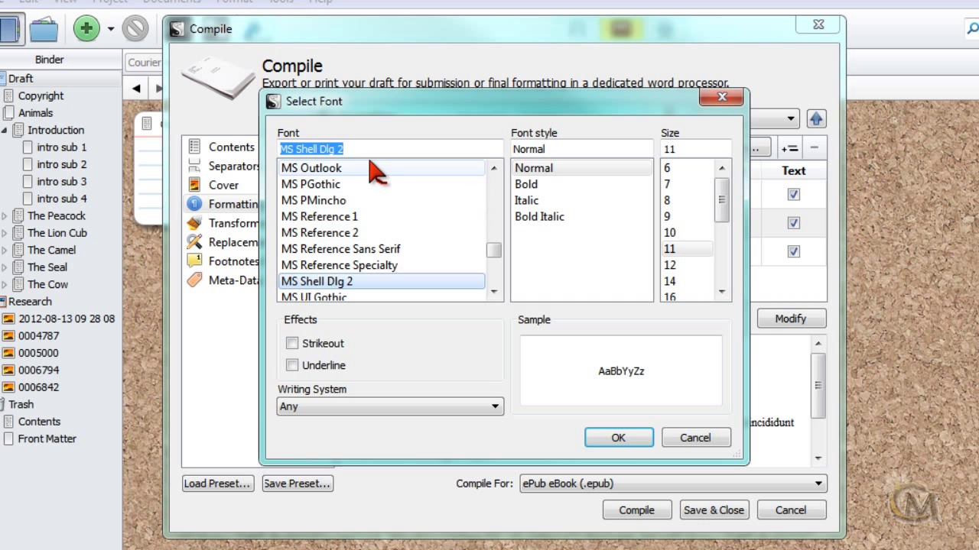
pyautogui.click(367, 150)
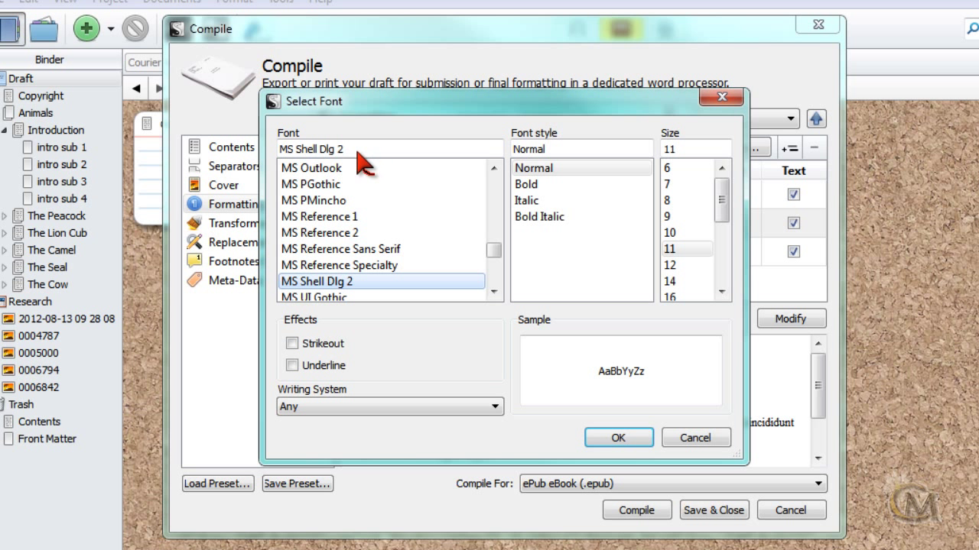
pyautogui.moveTo(360, 158); pyautogui.dragTo(244, 161)
pyautogui.write('N')
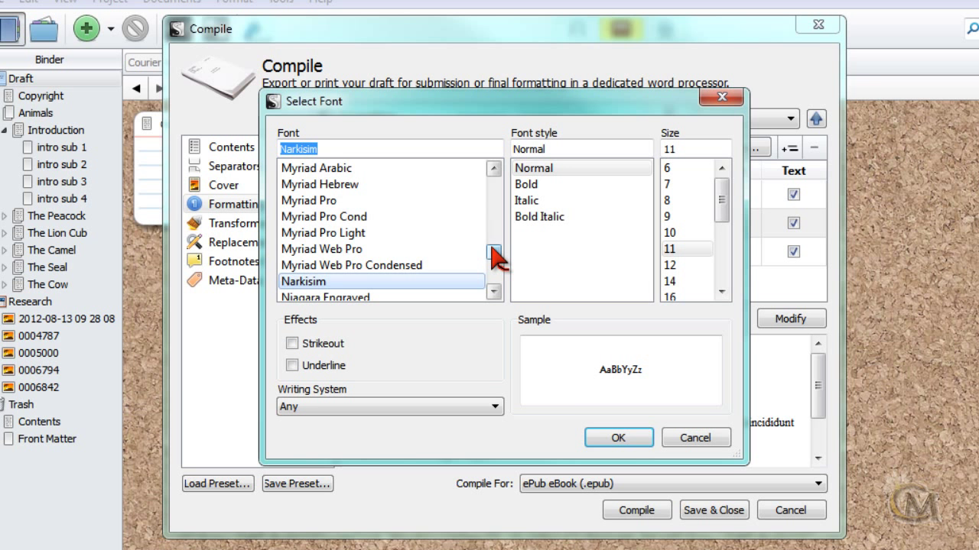
pyautogui.write('Tahoma')
pyautogui.scroll(-2, 413, 256)
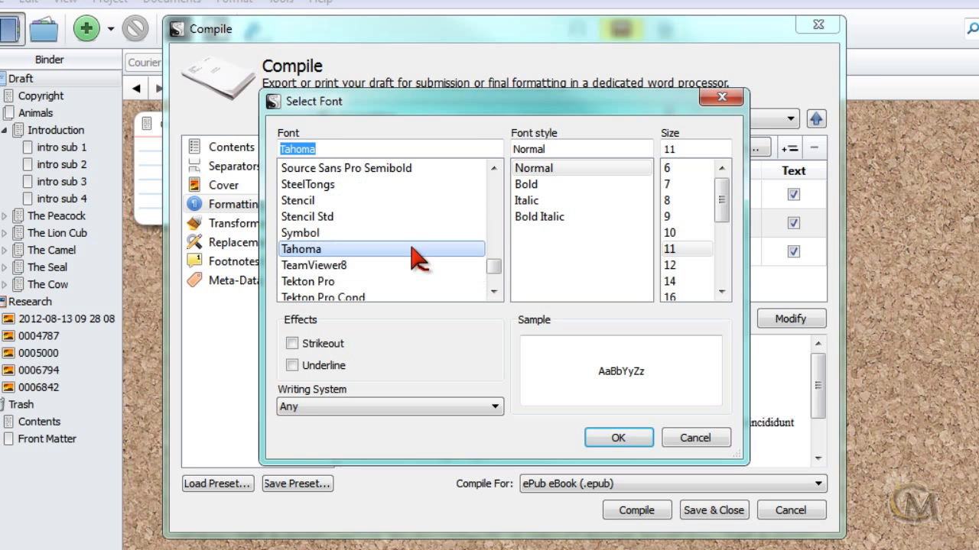
pyautogui.scroll(-1, 412, 256)
pyautogui.click(370, 280)
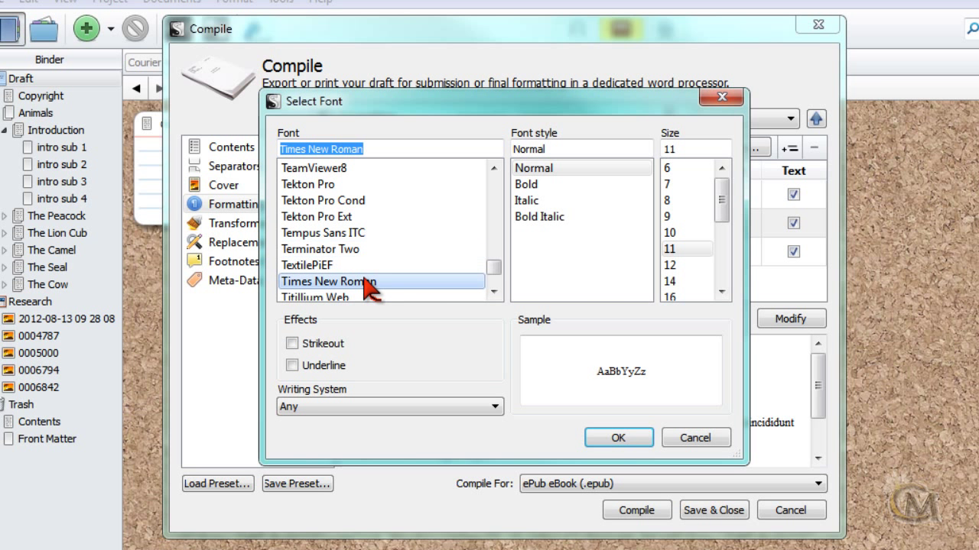
# - Set the sample title's font style to Bold and size to 14, and apply the modified formatting
pyautogui.click(520, 185)
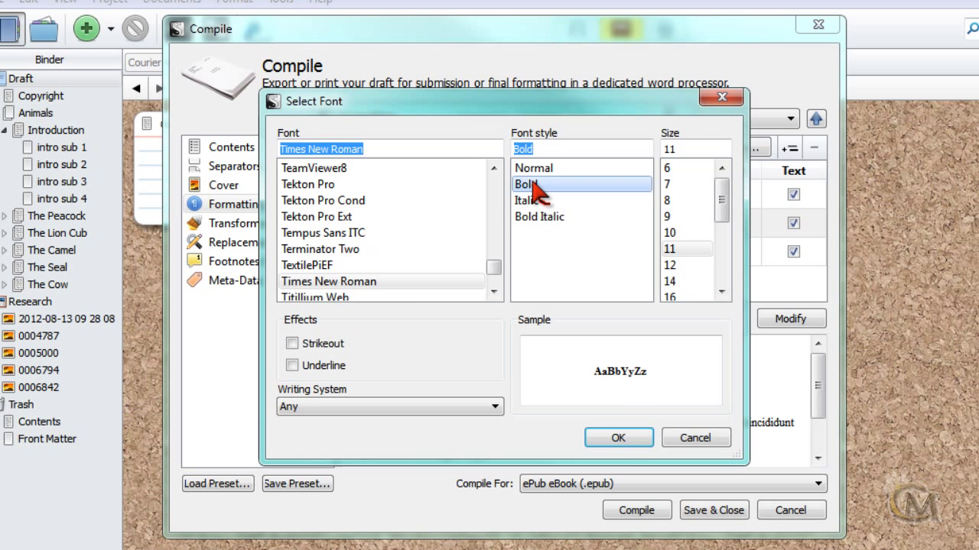
pyautogui.click(671, 281)
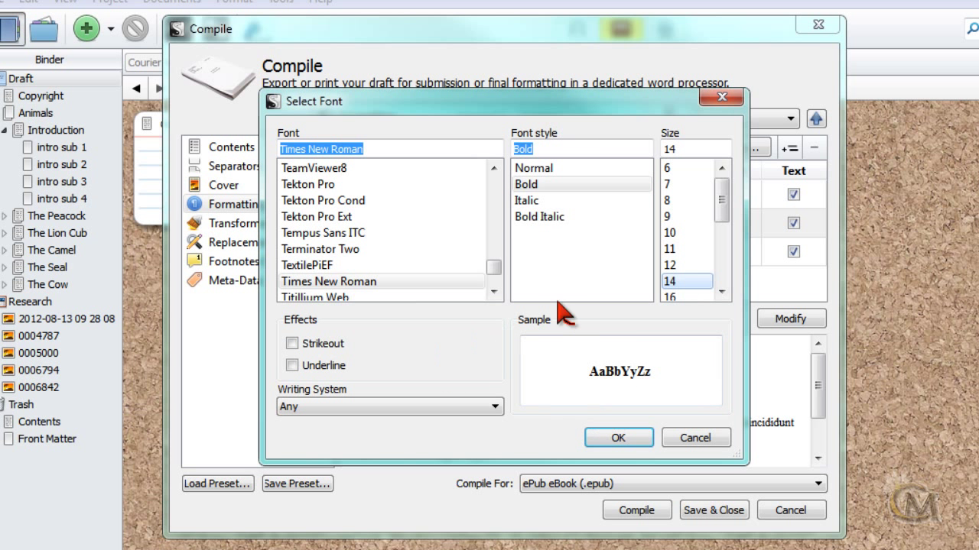
pyautogui.click(617, 438)
pyautogui.click(565, 424)
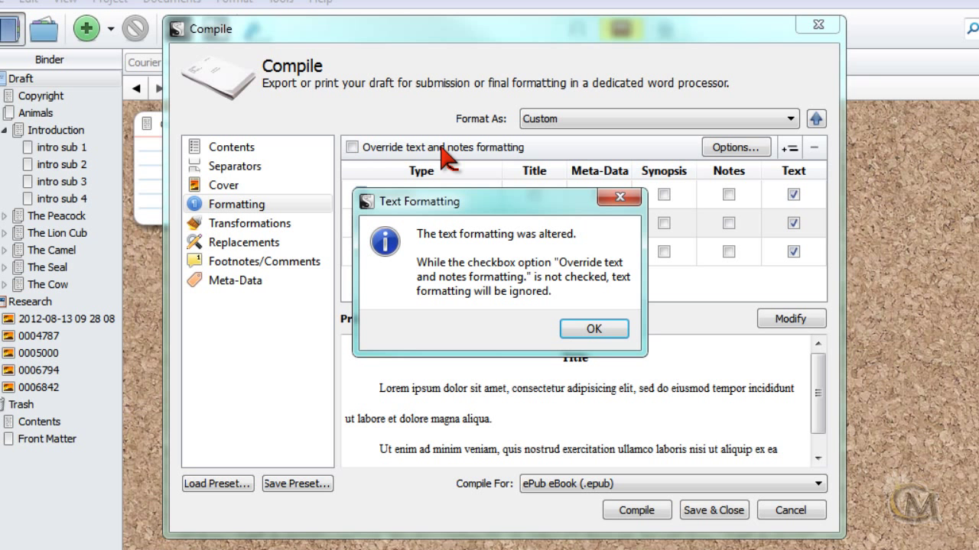
pyautogui.click(595, 329)
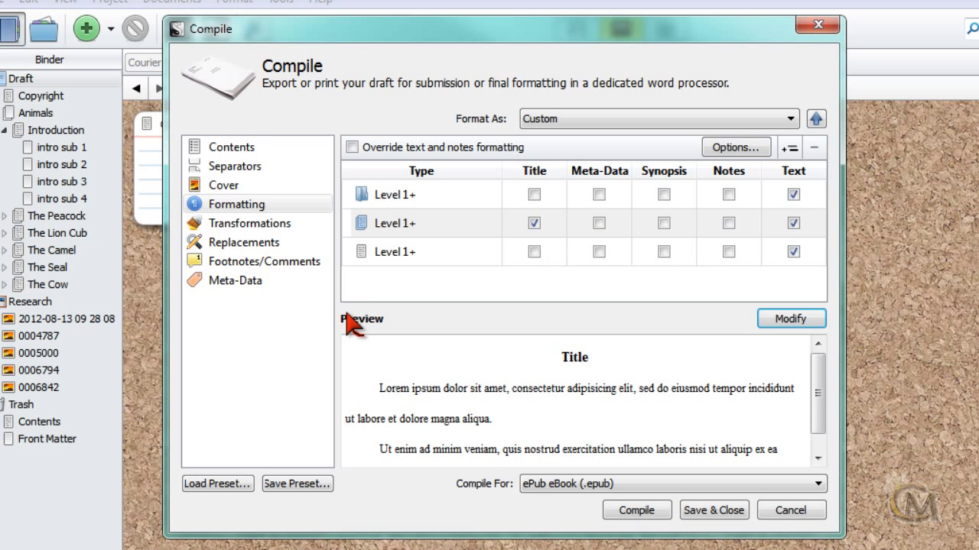
# - View the dialogs for saving and loading compile presets
pyautogui.click(295, 486)
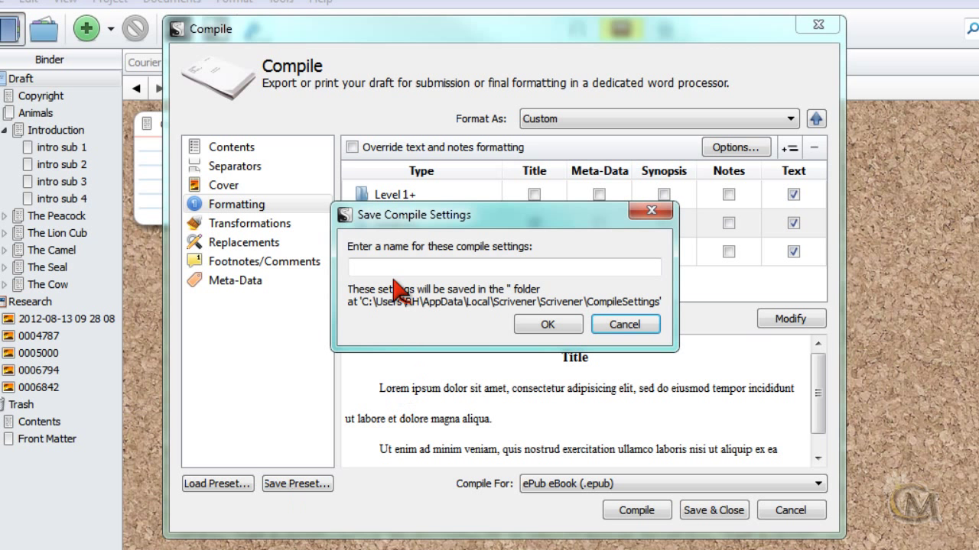
pyautogui.click(621, 325)
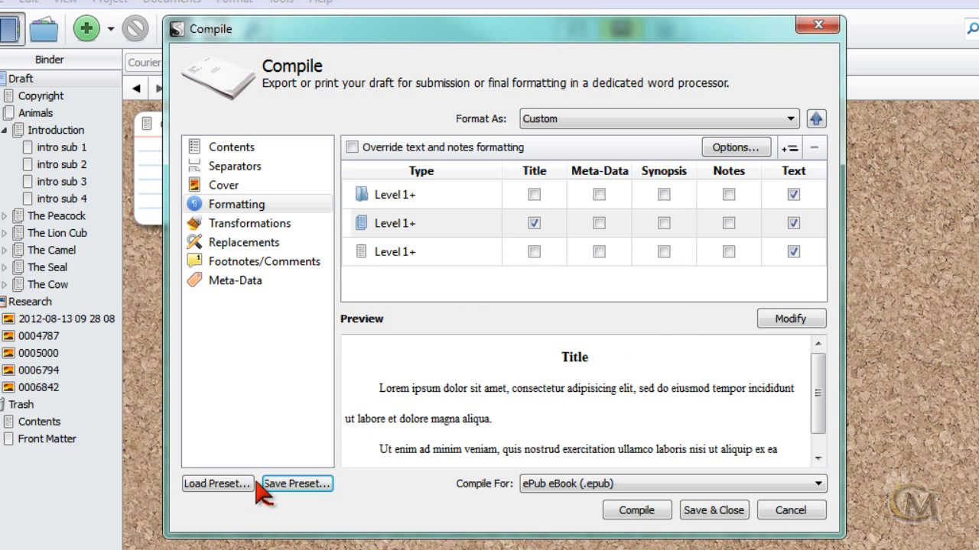
pyautogui.click(246, 486)
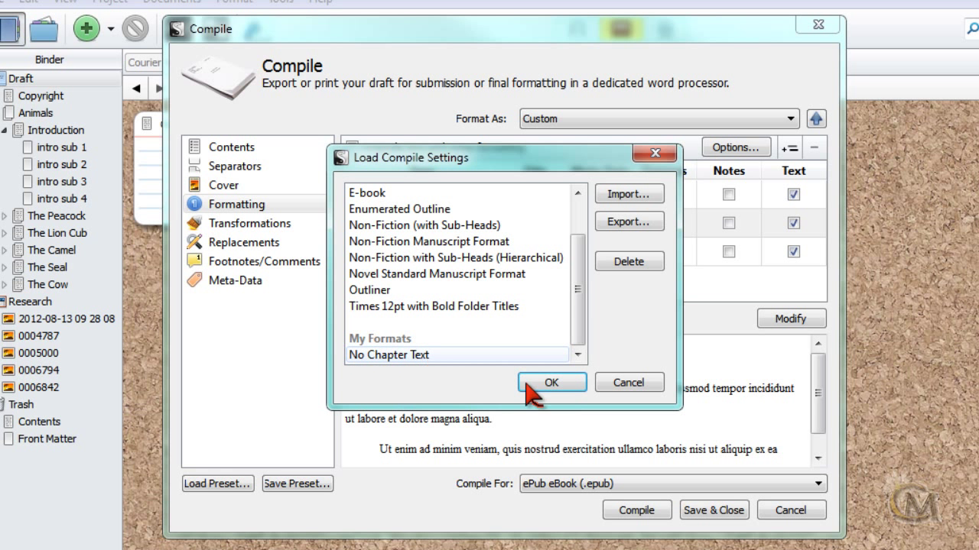
pyautogui.click(626, 386)
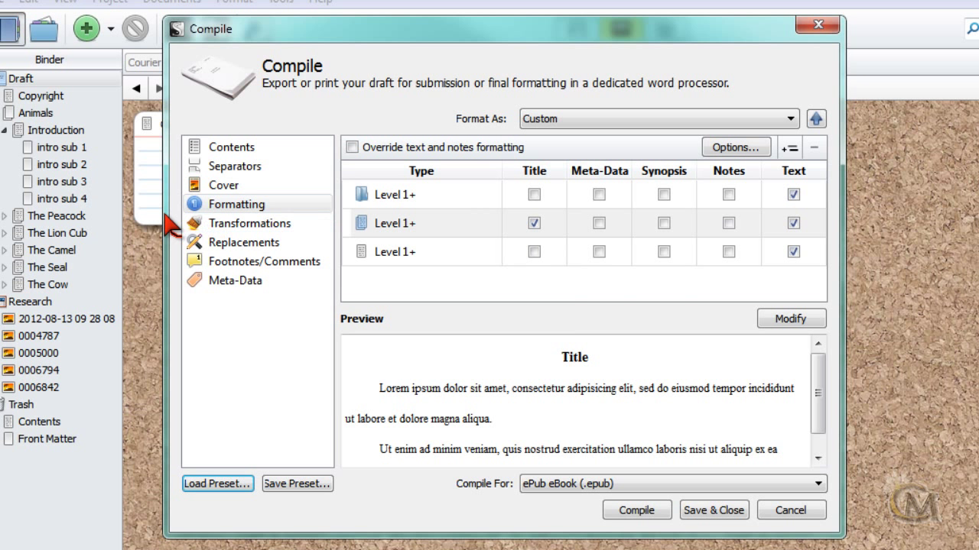
# - Review the transformation, replacement and footnote/comment settings, and set the compile output to Kindle(Mobi) Book (.mobi)
pyautogui.click(263, 231)
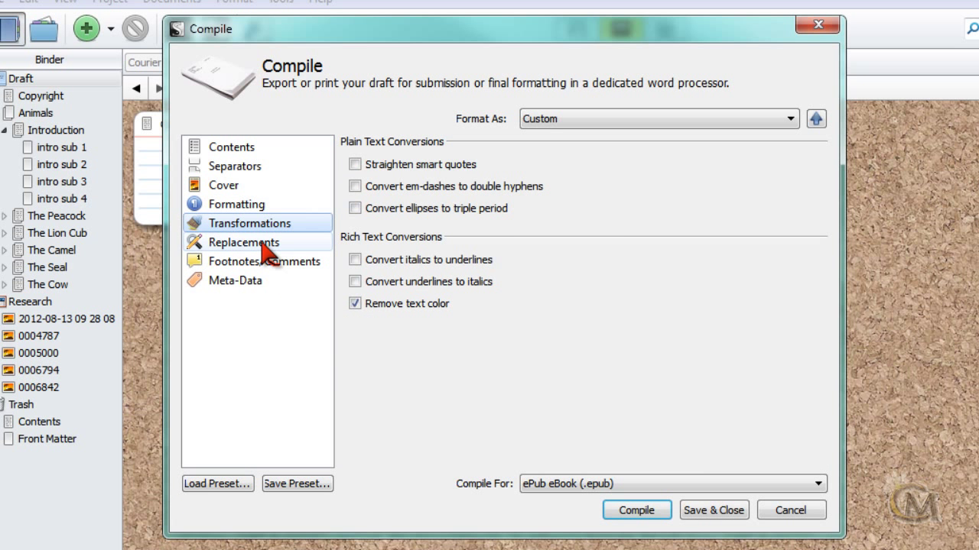
pyautogui.click(266, 247)
pyautogui.click(272, 262)
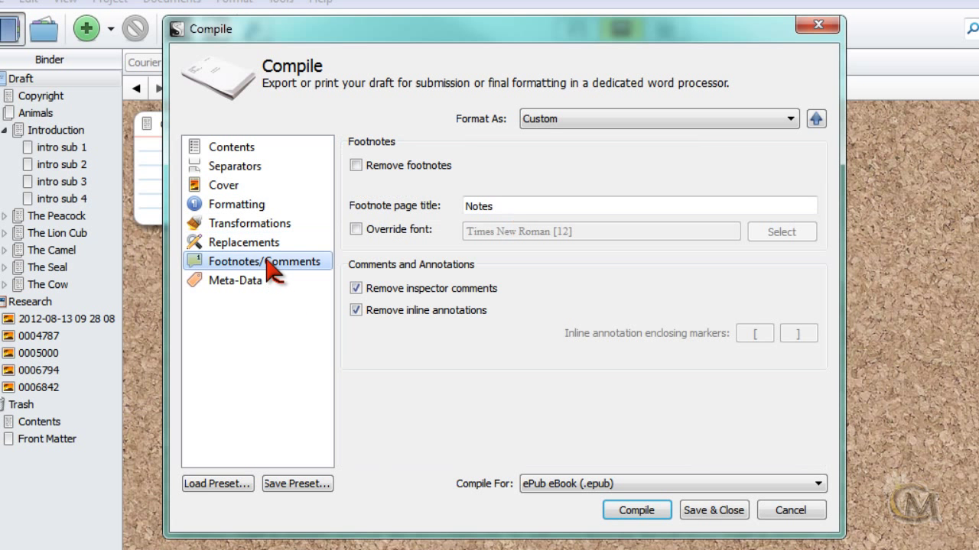
pyautogui.click(819, 484)
pyautogui.click(658, 544)
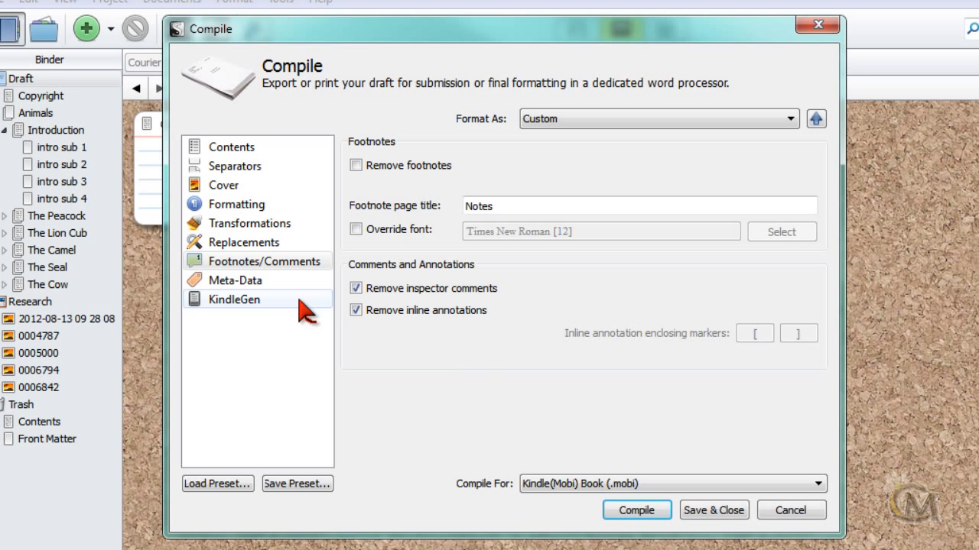
# - Fill in the book's metadata with the title Animals, the author's name and the current date in YYYY-MM-DD format
pyautogui.click(260, 283)
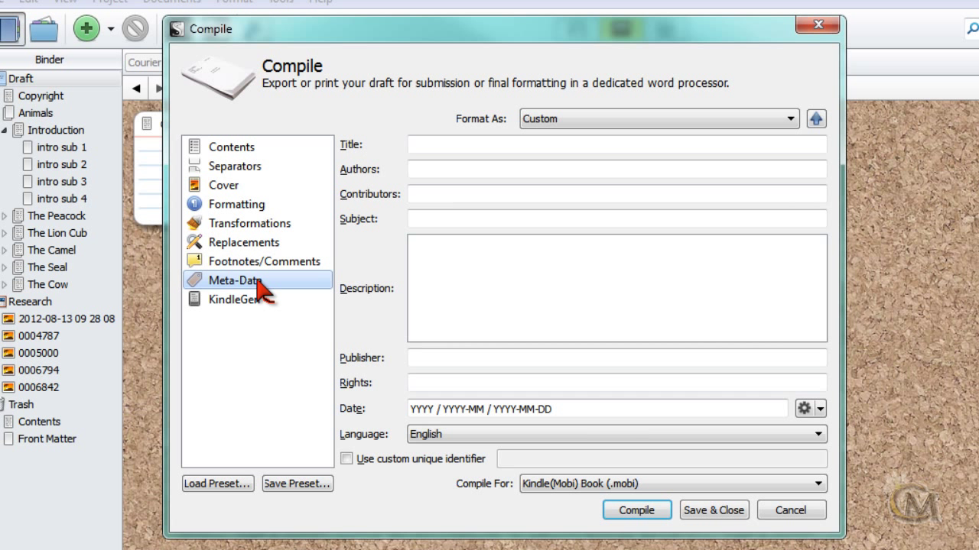
pyautogui.click(430, 141)
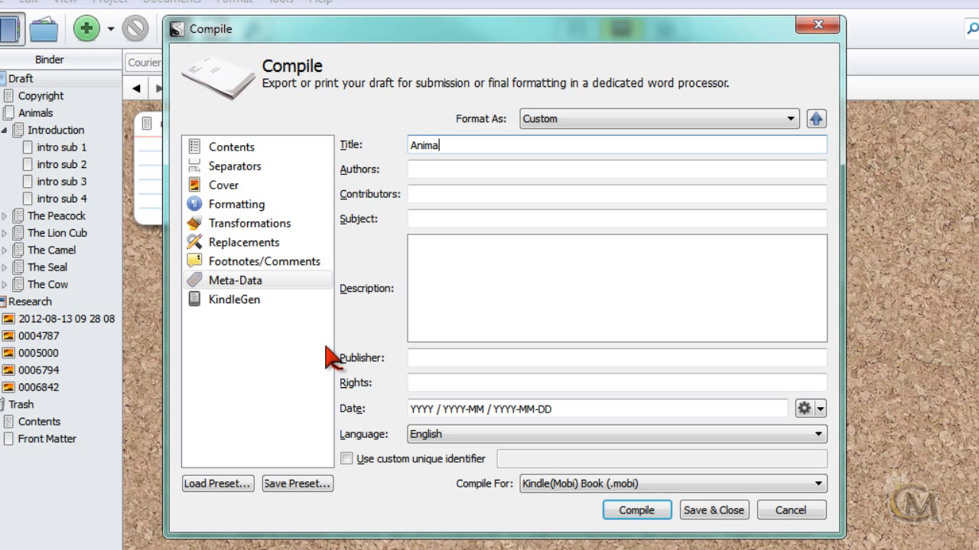
pyautogui.click(429, 170)
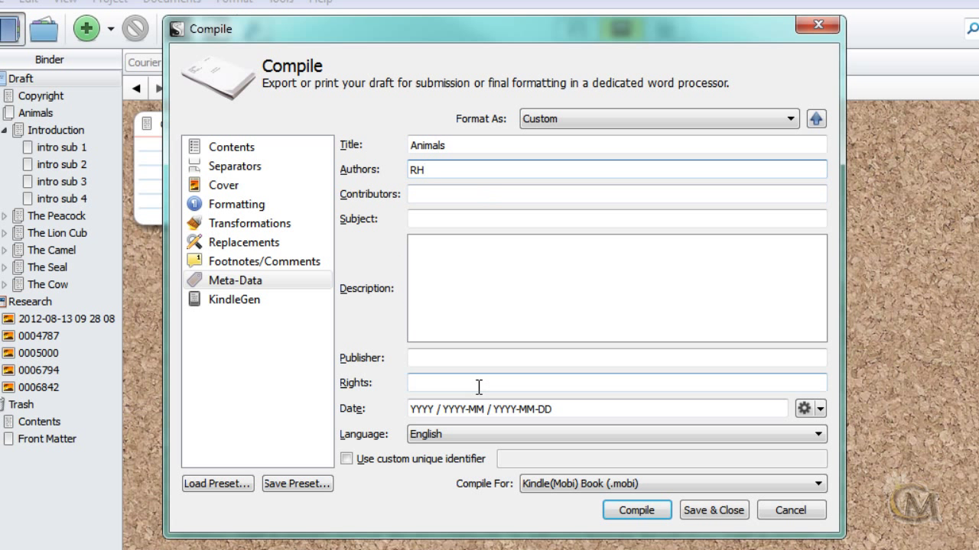
pyautogui.click(806, 408)
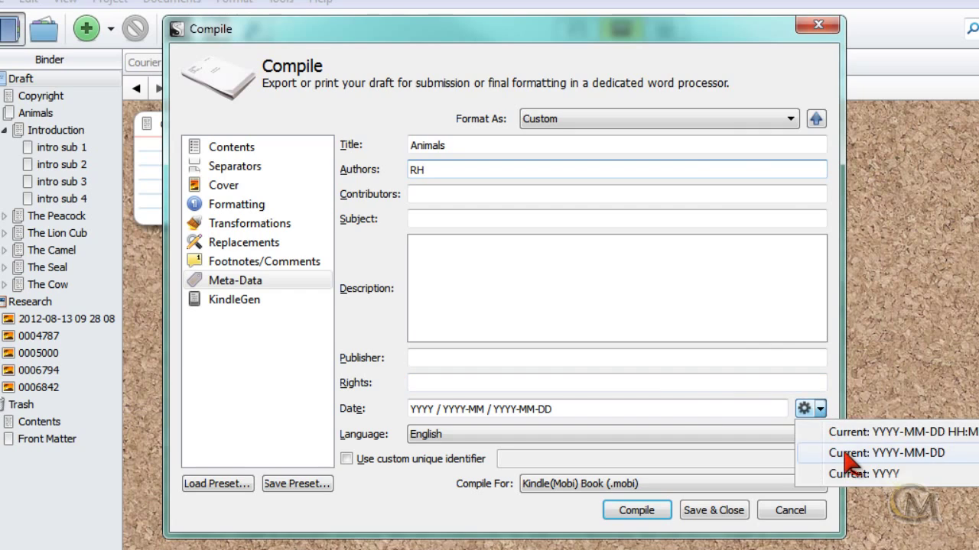
pyautogui.click(826, 447)
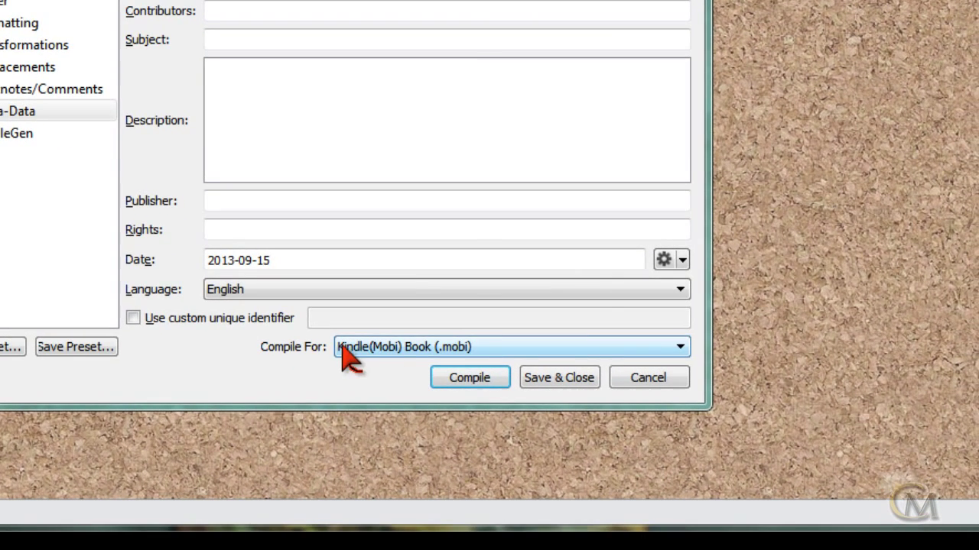
# - Set the compile output to ePub eBook (.epub) and compile the book as Animals into the Compiled Books folder
pyautogui.click(682, 351)
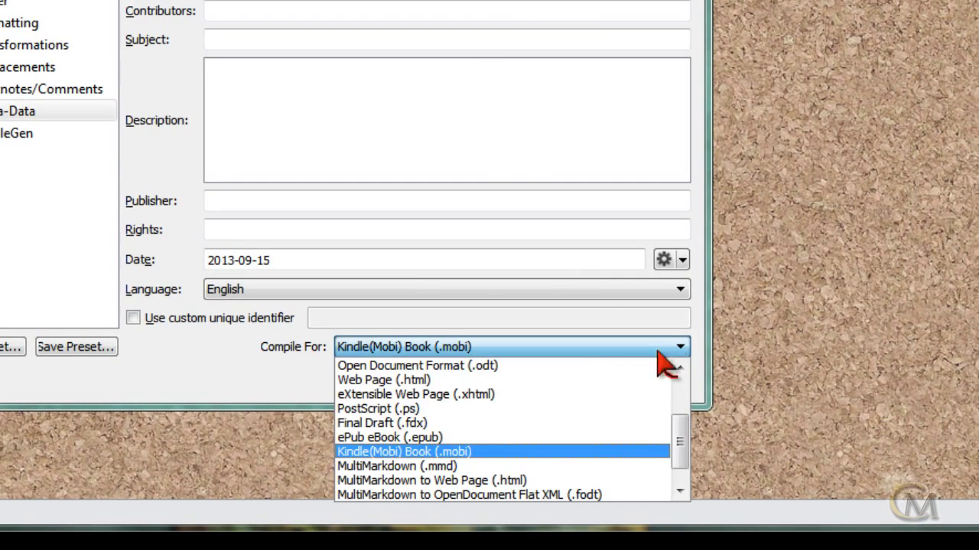
pyautogui.click(406, 438)
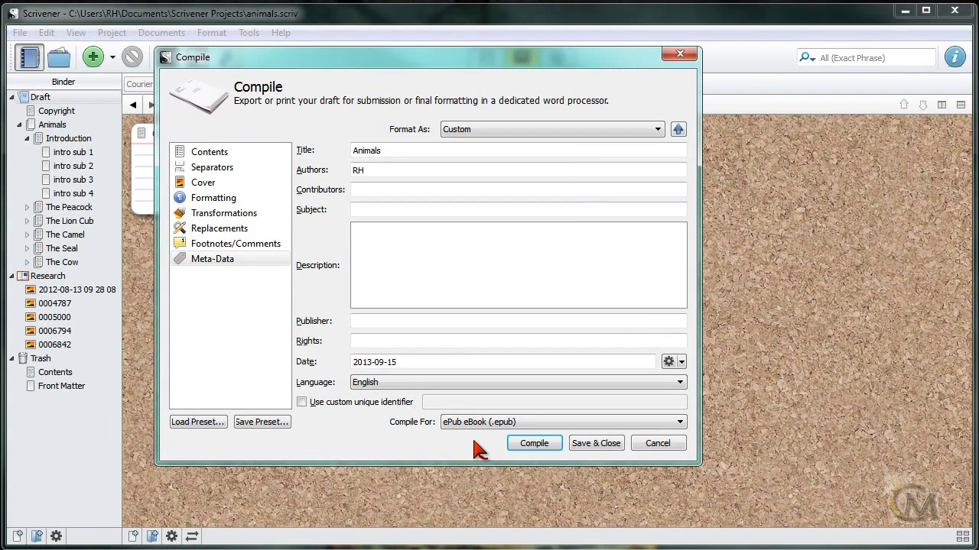
pyautogui.click(537, 450)
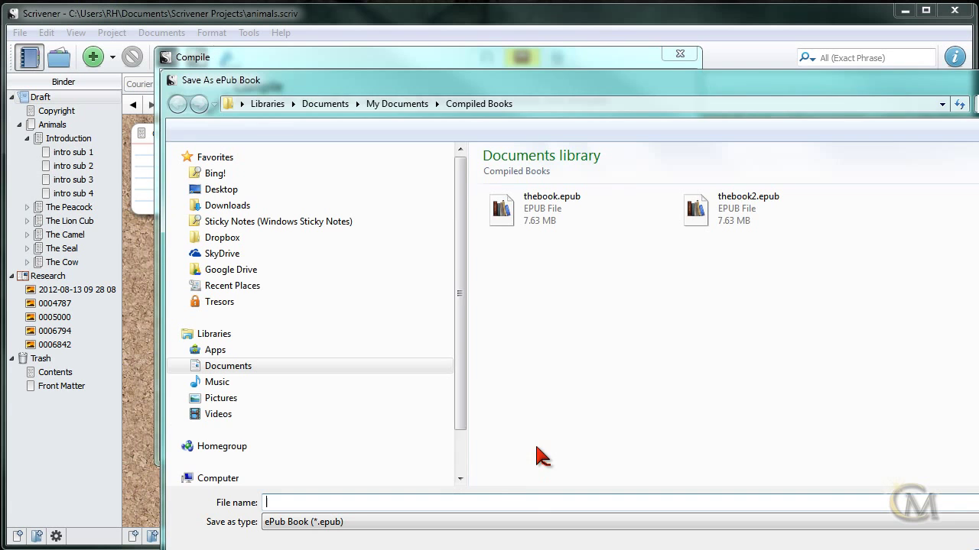
pyautogui.doubleClick(735, 81)
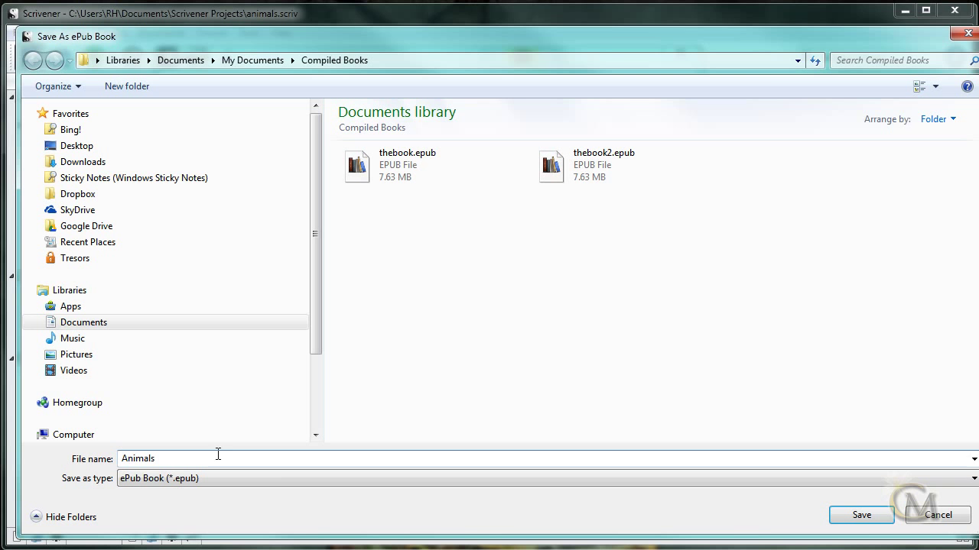
pyautogui.click(875, 516)
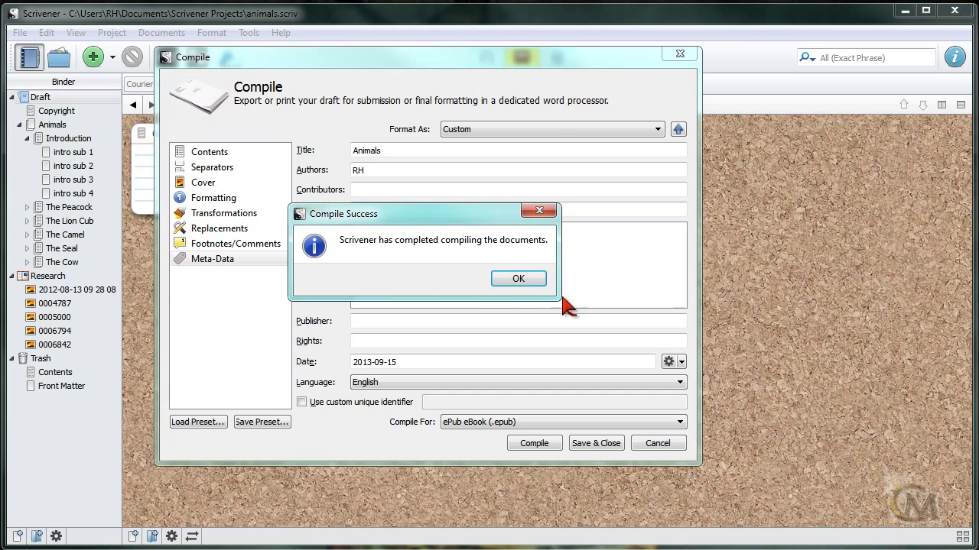
pyautogui.click(514, 276)
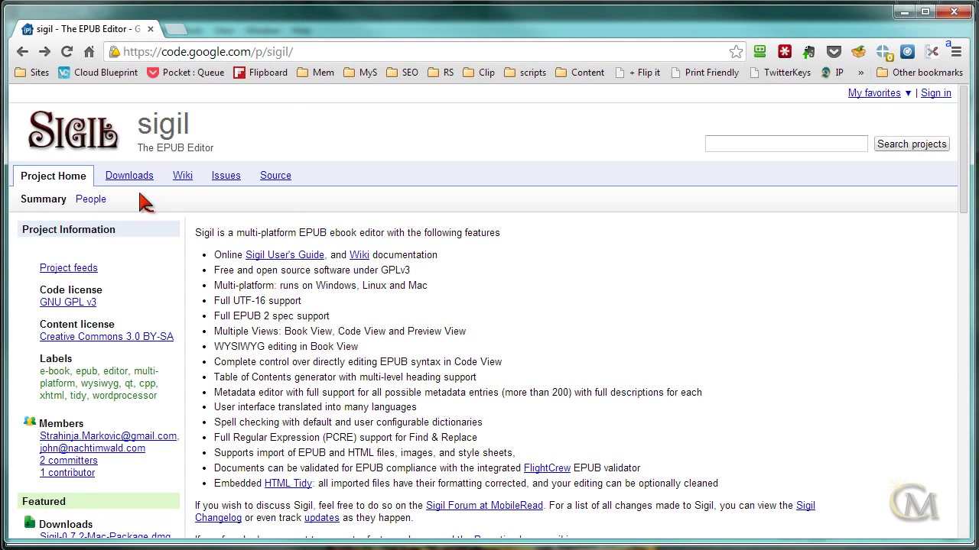
# - Visit the Downloads page of the Sigil project site, and open Animals.epub from the Compiled Books folder in Sigil
pyautogui.click(134, 179)
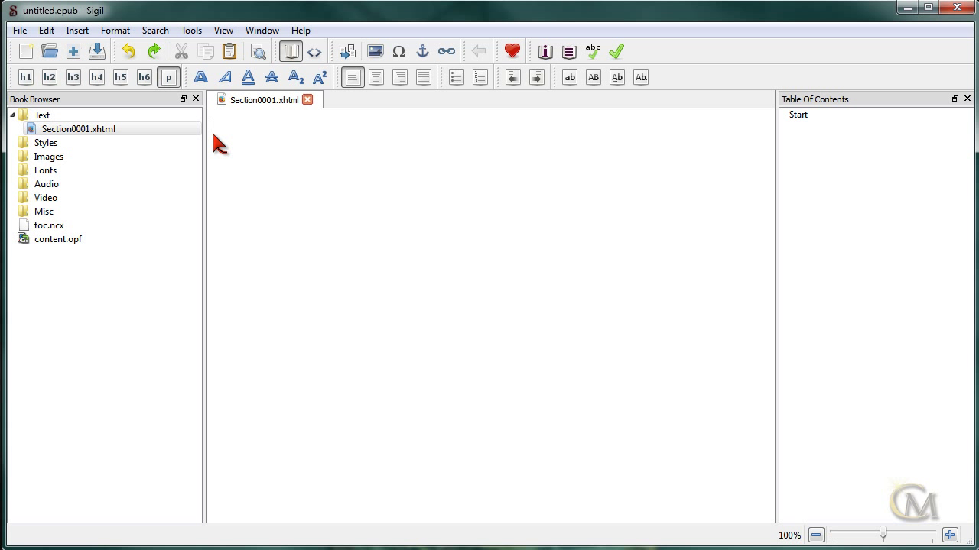
pyautogui.click(20, 34)
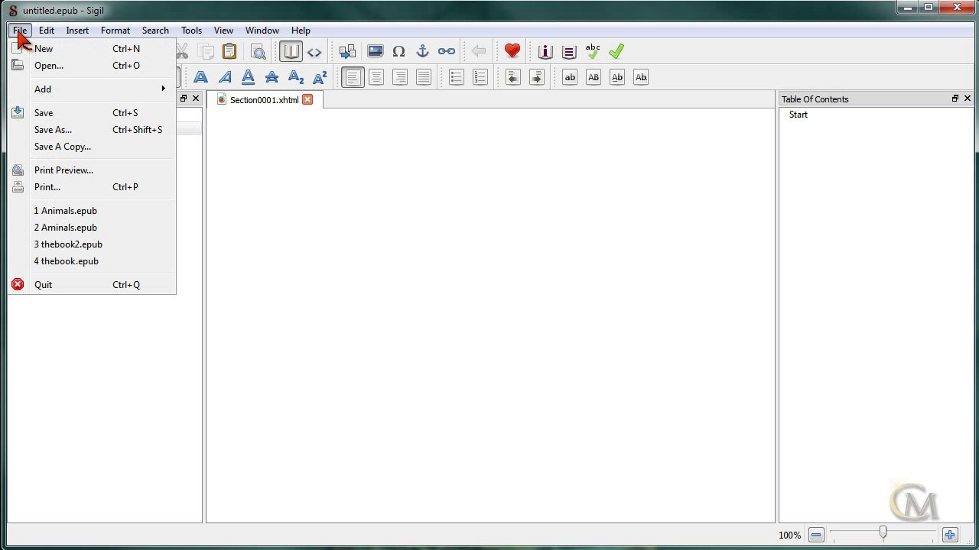
pyautogui.click(38, 65)
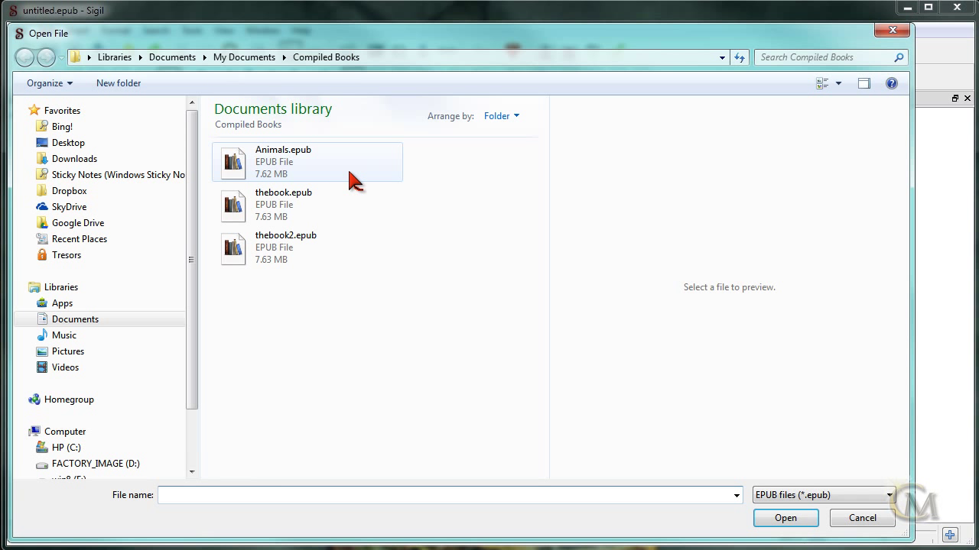
pyautogui.click(274, 157)
pyautogui.click(783, 521)
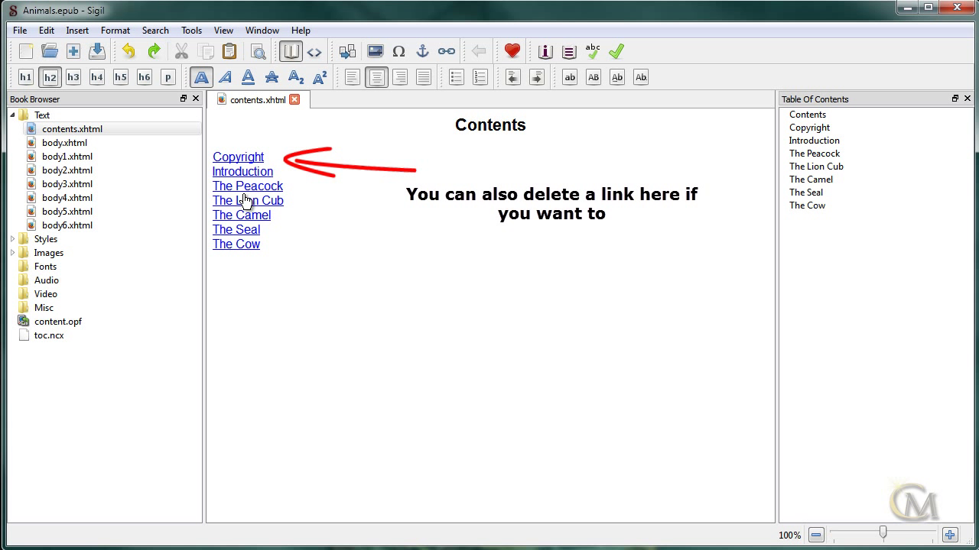
# - Examine which part of the book each text file holds, comparing contents.xhtml with body.xhtml through body3.xhtml
pyautogui.click(89, 145)
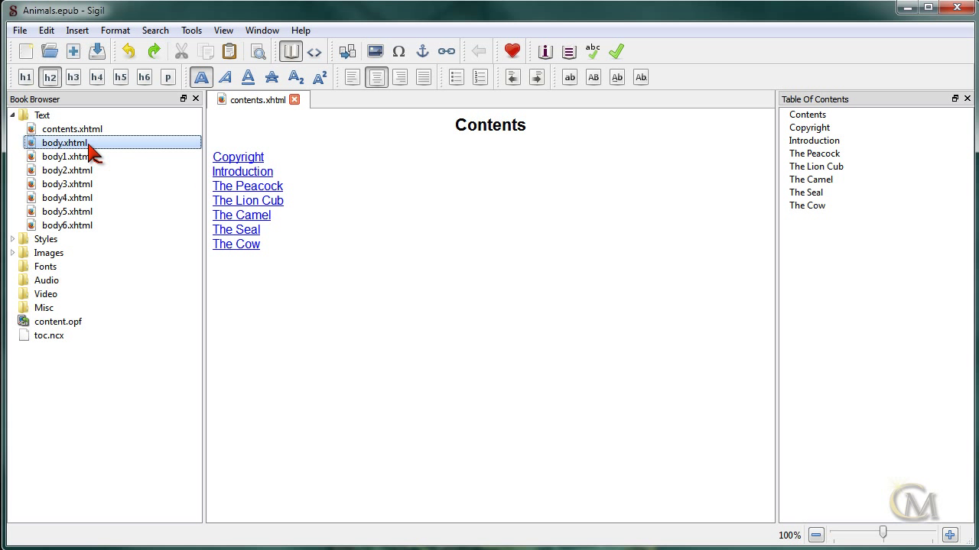
pyautogui.doubleClick(87, 150)
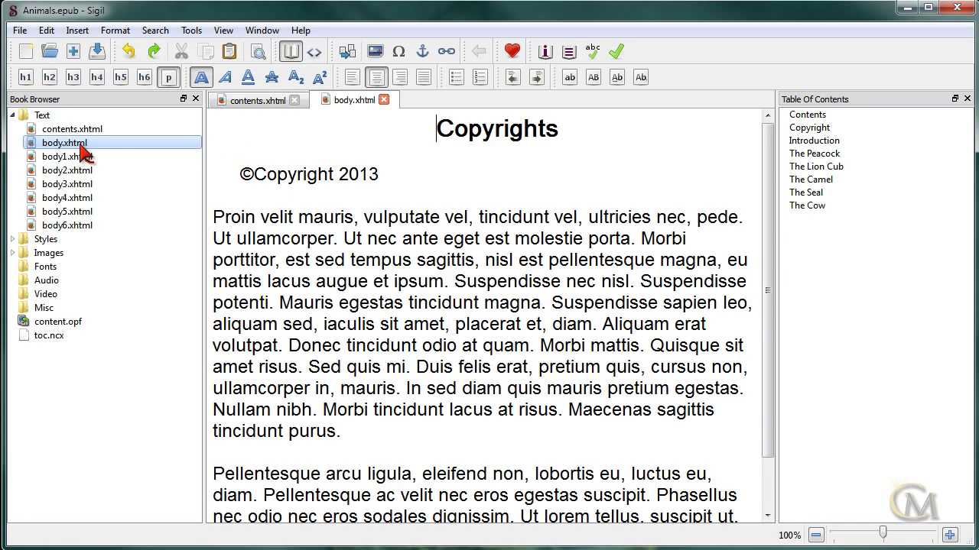
pyautogui.doubleClick(84, 157)
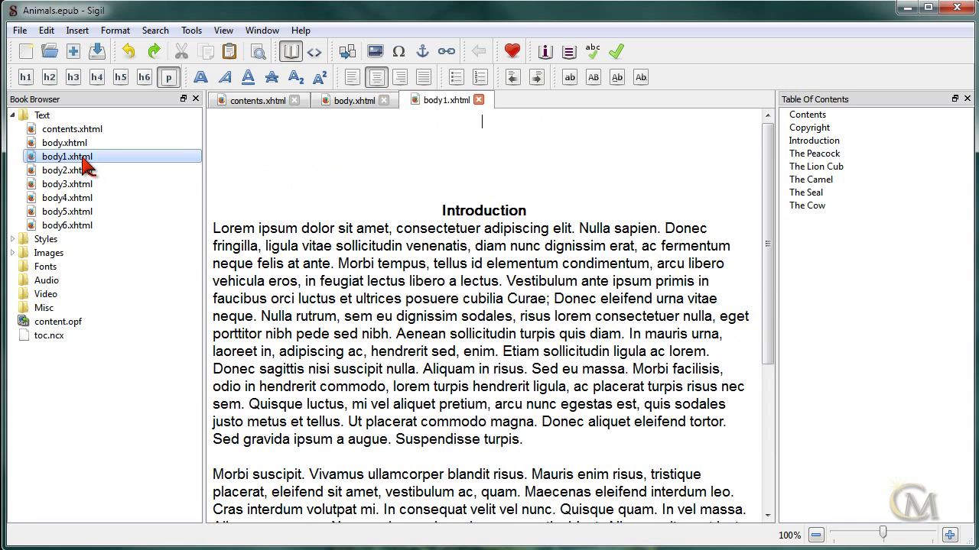
pyautogui.doubleClick(87, 172)
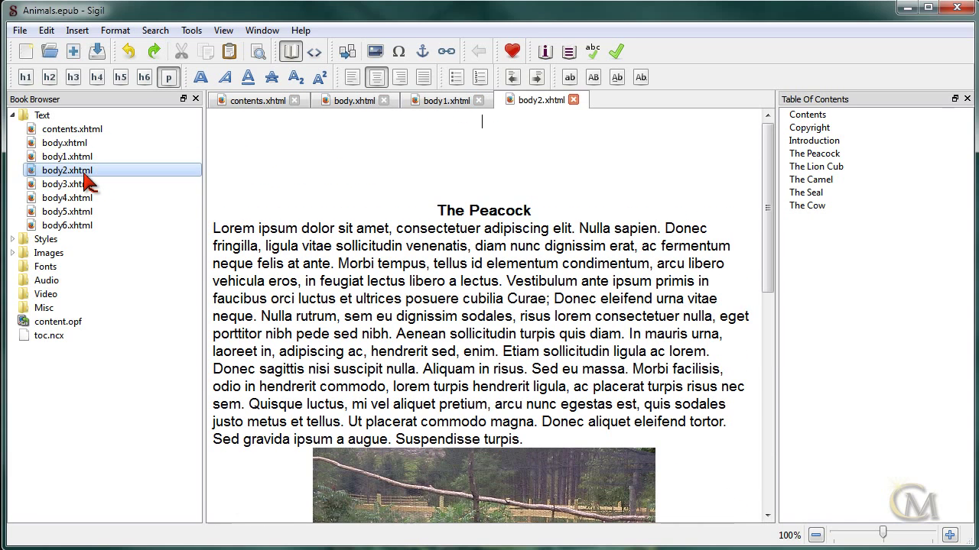
pyautogui.doubleClick(84, 185)
pyautogui.doubleClick(79, 132)
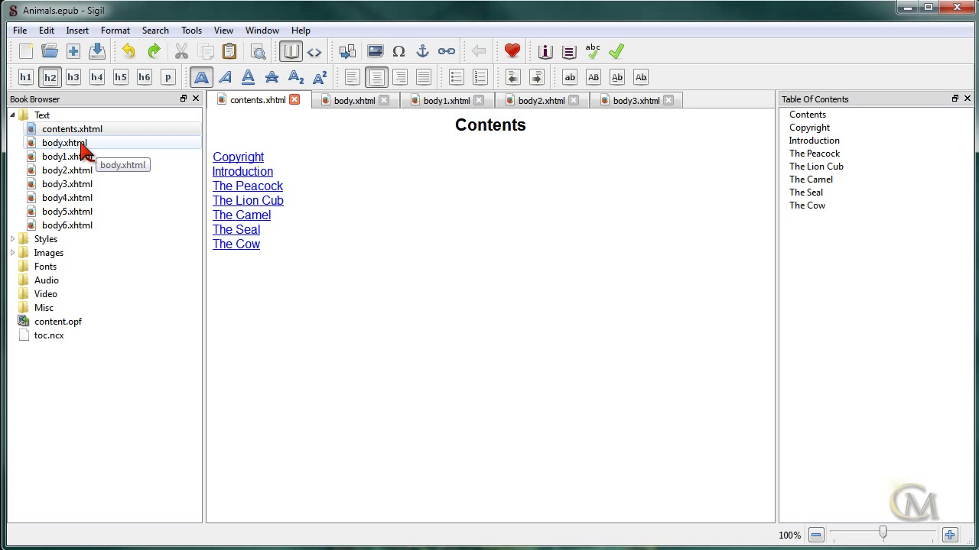
pyautogui.doubleClick(53, 144)
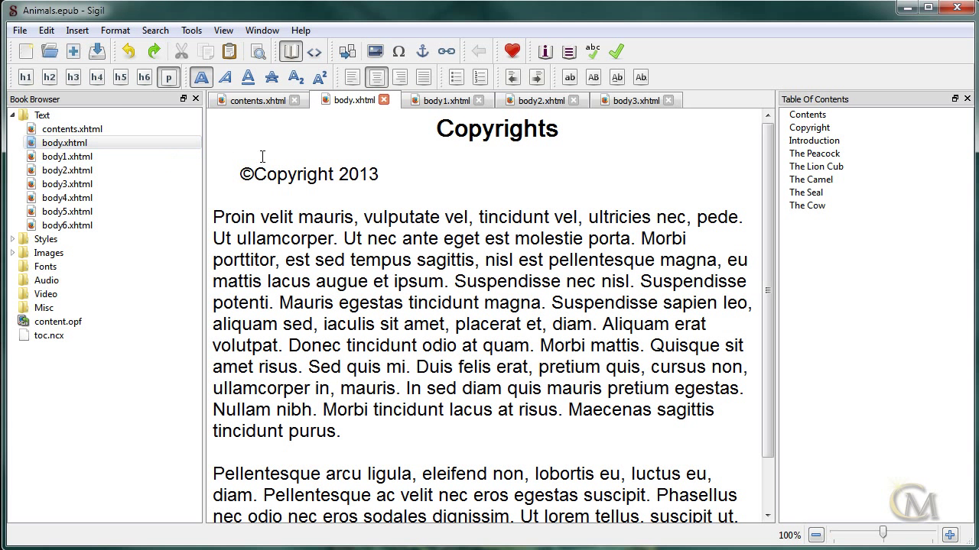
pyautogui.doubleClick(61, 129)
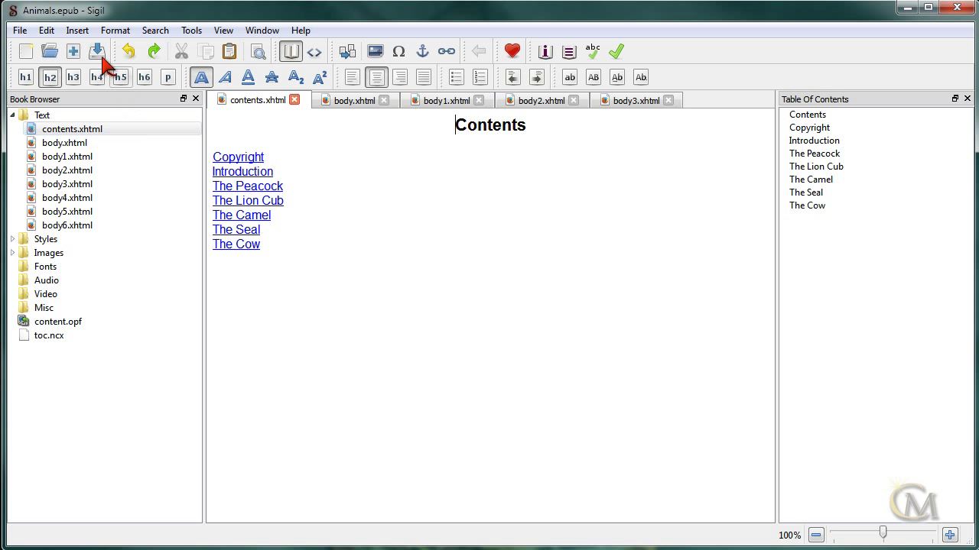
# - Move contents.xhtml directly after body.xhtml in the book's text order, and check both pages
pyautogui.click(77, 134)
pyautogui.click(68, 132)
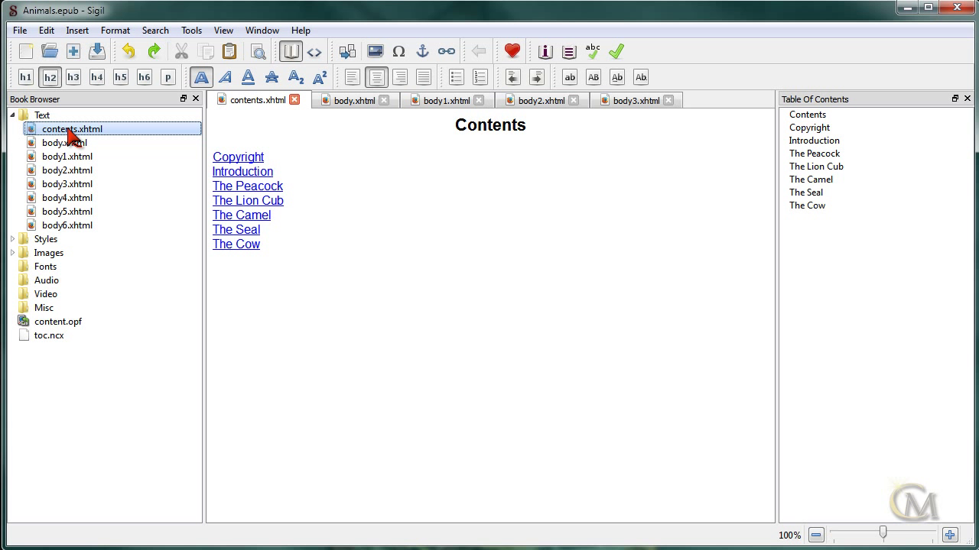
pyautogui.moveTo(68, 129); pyautogui.dragTo(74, 158)
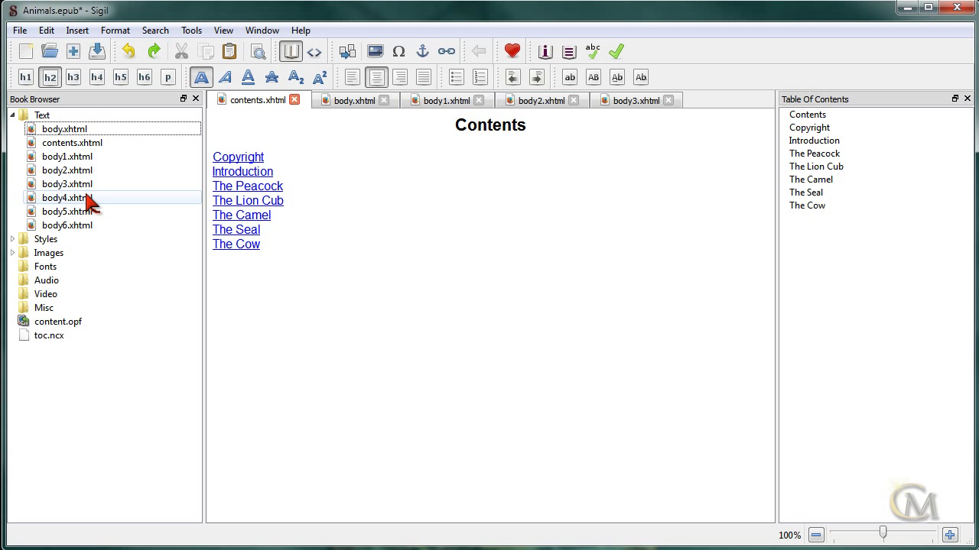
pyautogui.doubleClick(83, 132)
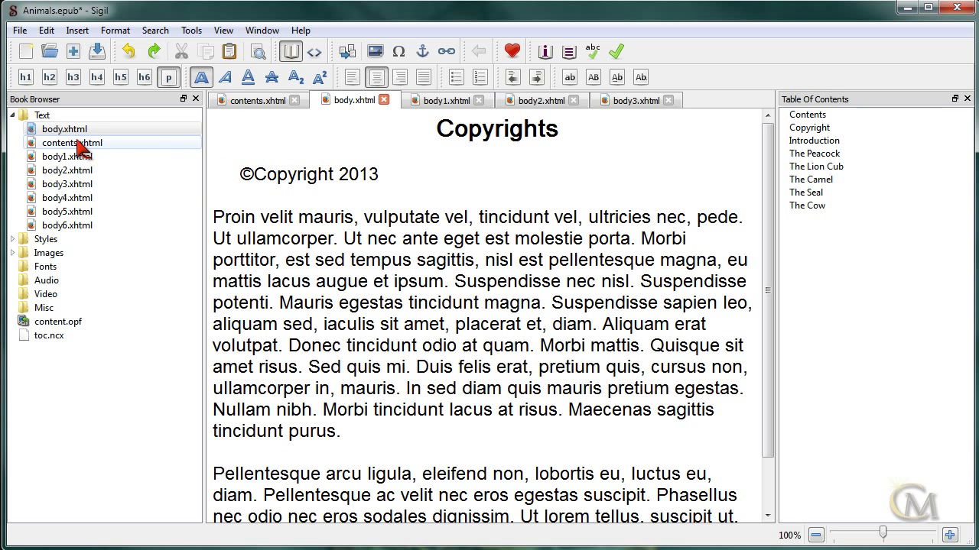
pyautogui.doubleClick(81, 146)
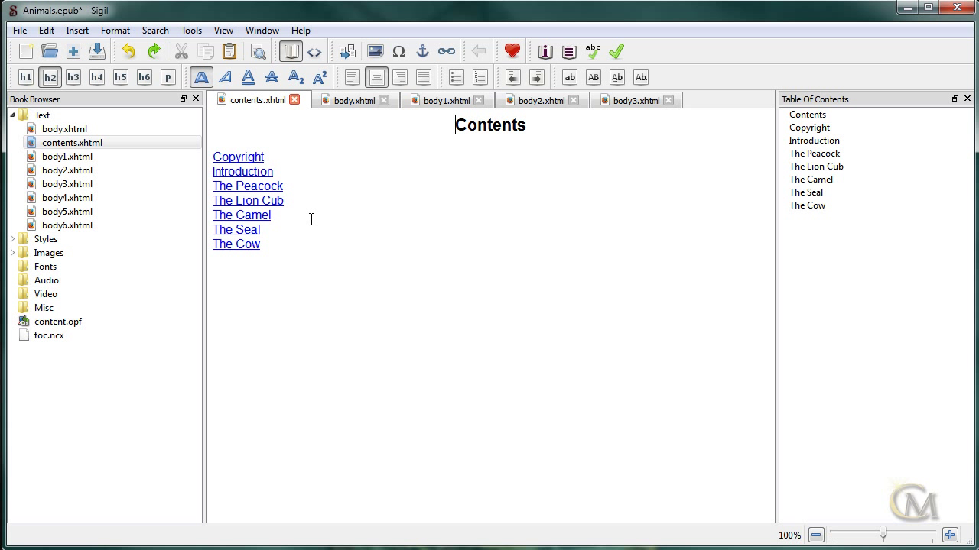
pyautogui.click(89, 147)
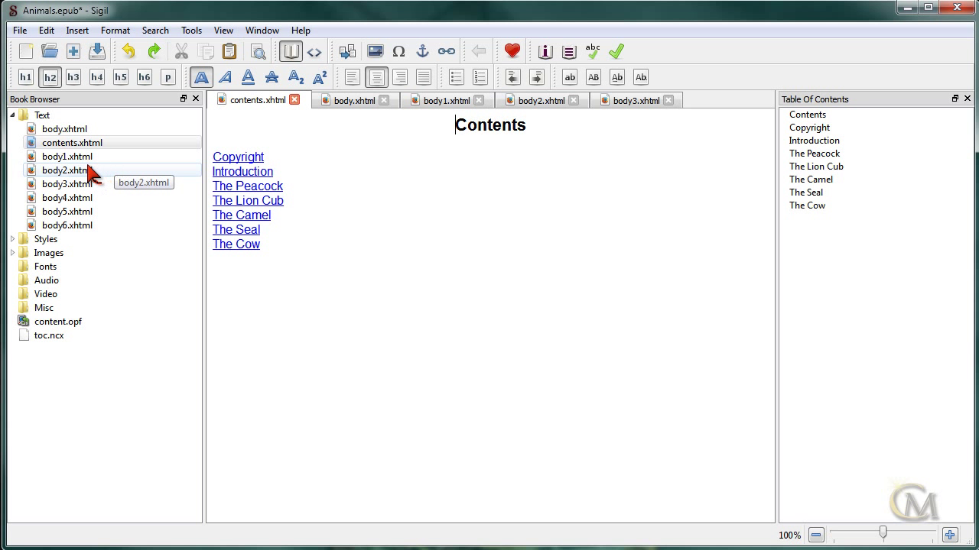
# - In body1.xhtml, remove the blank lines above the Introduction heading and insert one blank line below it
pyautogui.click(77, 160)
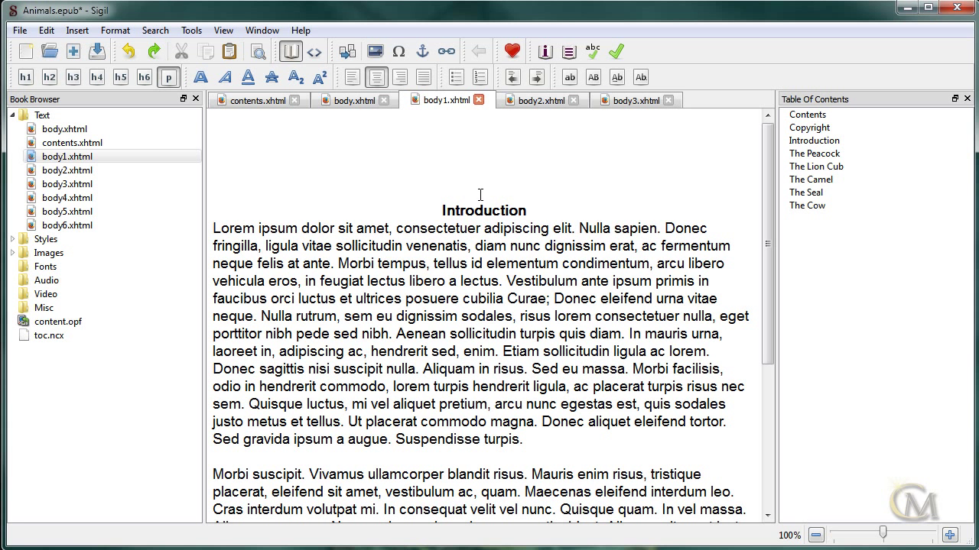
pyautogui.hotkey('ctrl', 'b')
pyautogui.scroll(-3, 504, 188)
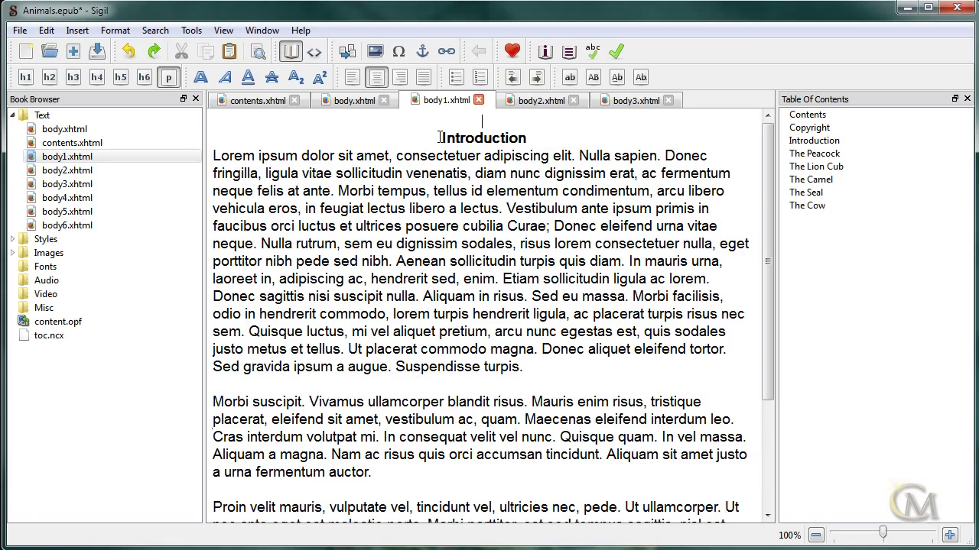
pyautogui.click(440, 138)
pyautogui.scroll(-1, 591, 139)
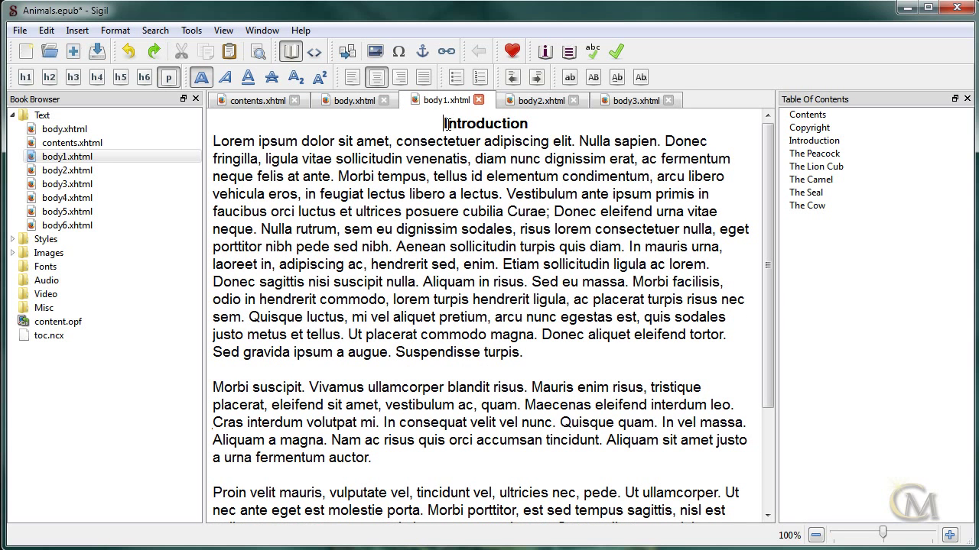
pyautogui.moveTo(443, 123); pyautogui.dragTo(533, 129)
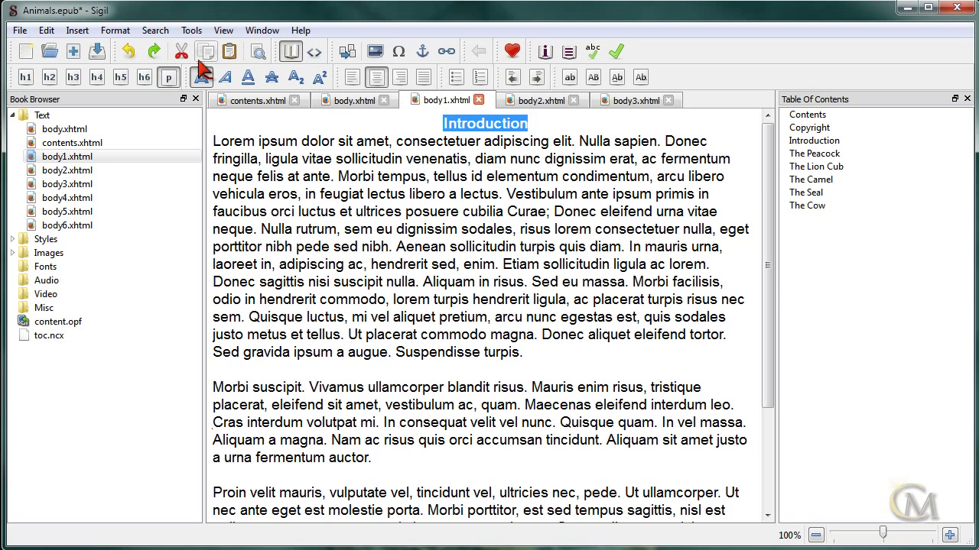
pyautogui.click(555, 129)
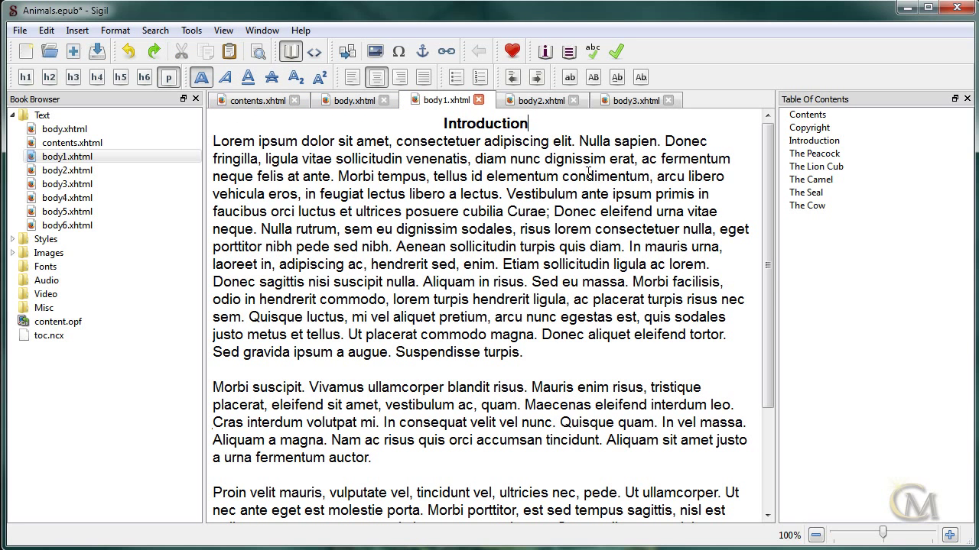
pyautogui.press('Return')
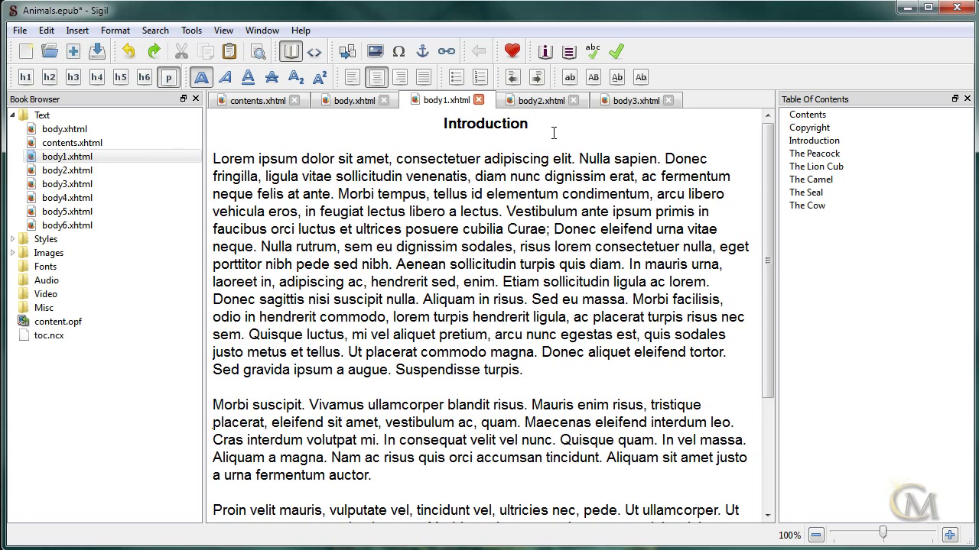
# - In body2.xhtml, remove the blank lines above the heading The Peacock, add one blank line below it, and review the page
pyautogui.click(83, 172)
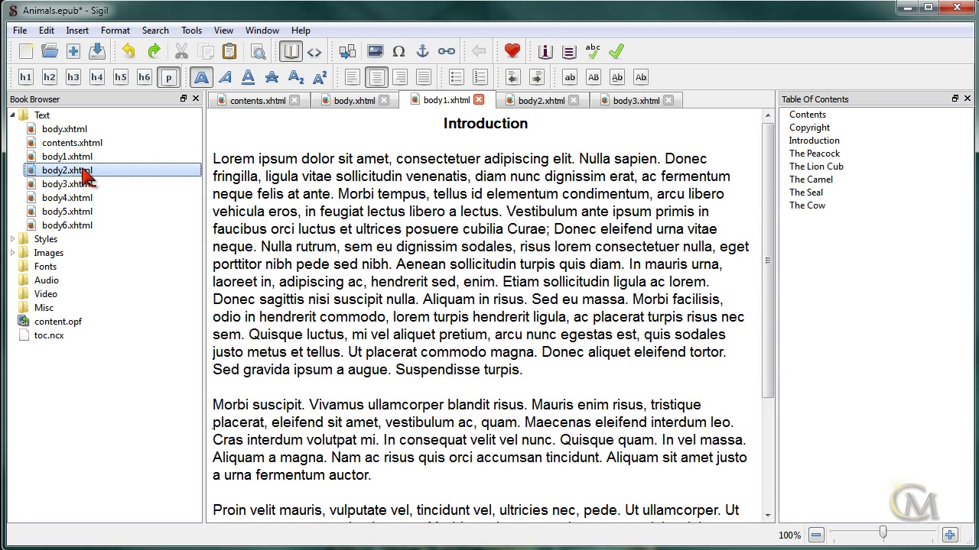
pyautogui.doubleClick(82, 171)
pyautogui.click(474, 198)
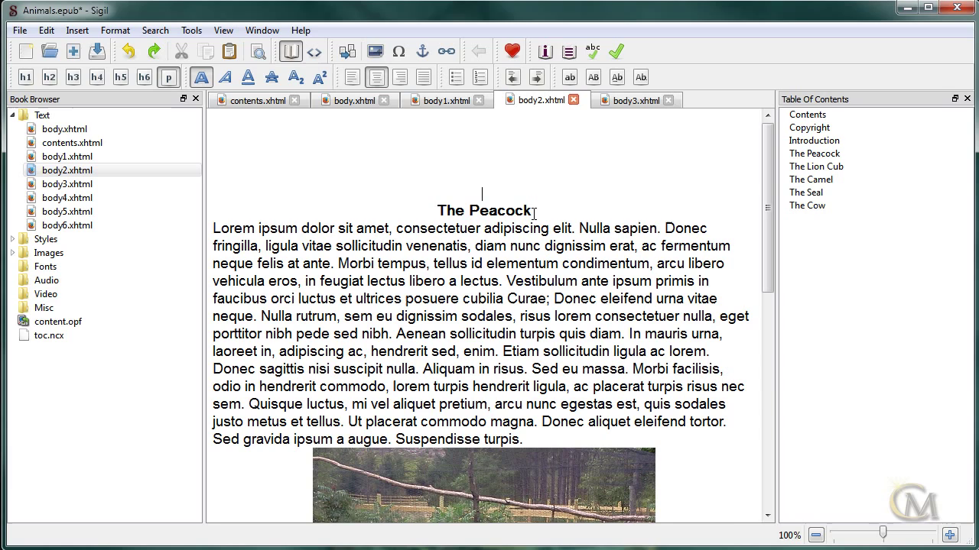
pyautogui.scroll(-2, 533, 213)
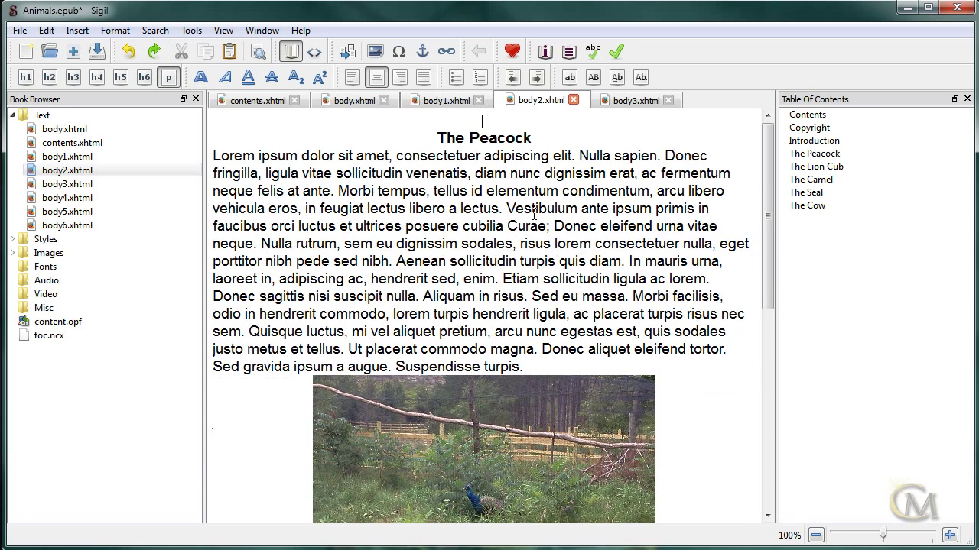
pyautogui.click(437, 141)
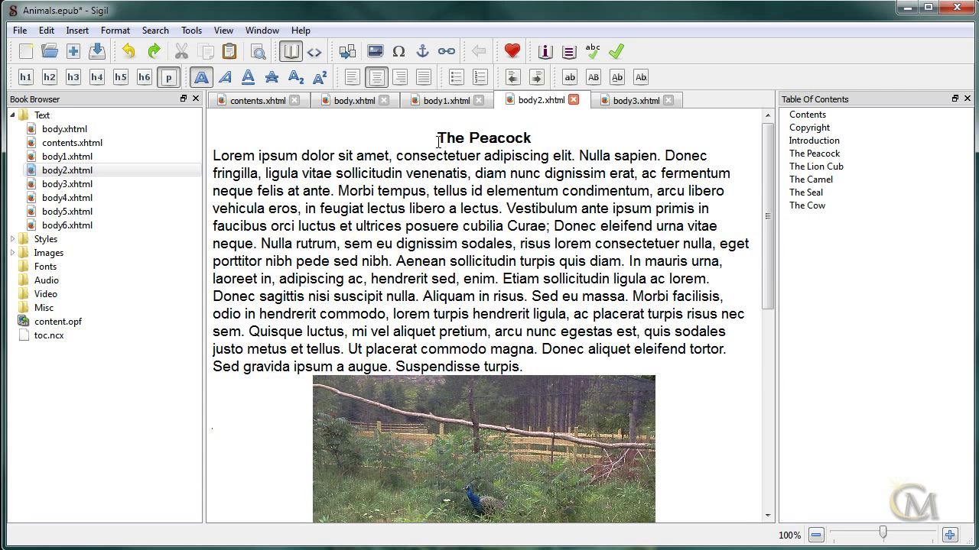
pyautogui.press('BackSpace')
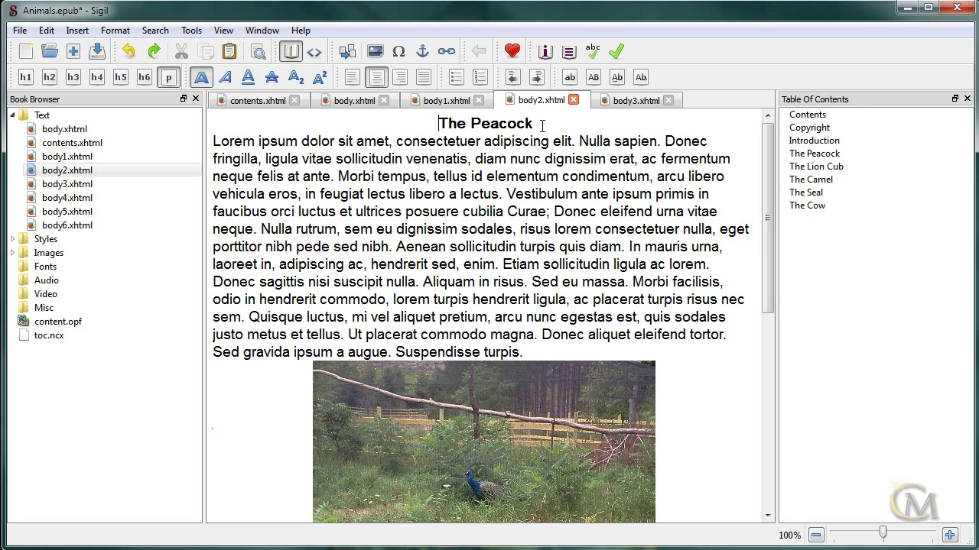
pyautogui.click(542, 125)
pyautogui.press('Return')
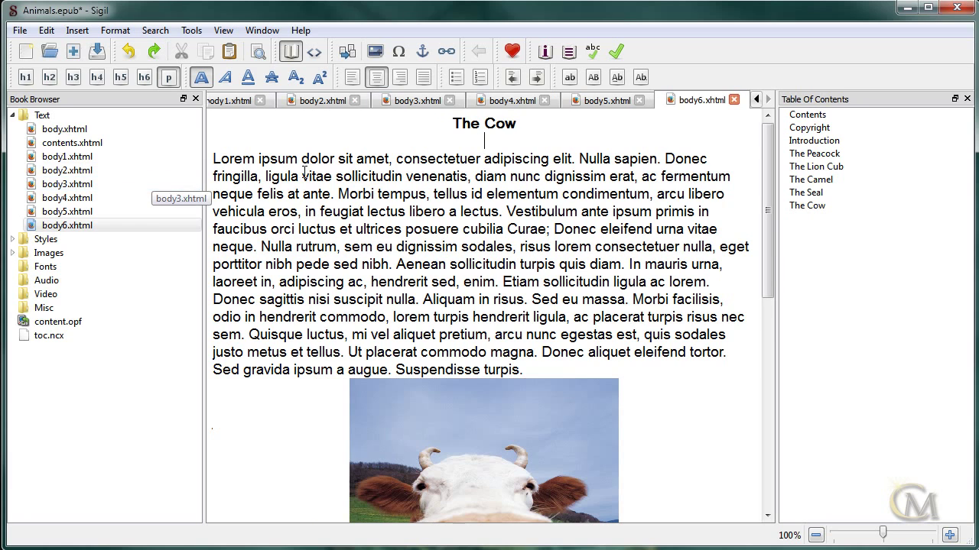
pyautogui.click(90, 172)
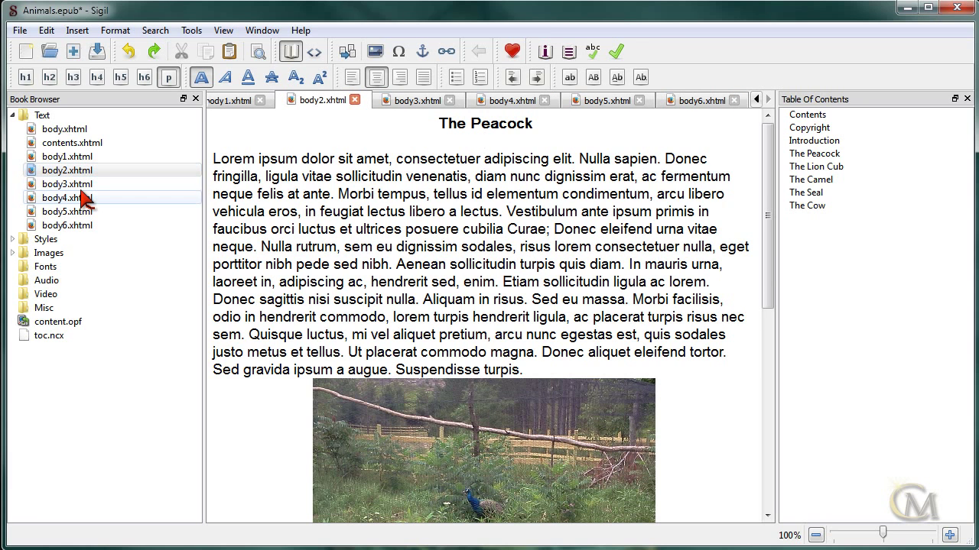
# - Check the heading spacing in body3.xhtml and body4.xhtml, and expand the Styles folder of the book
pyautogui.click(84, 187)
pyautogui.click(86, 197)
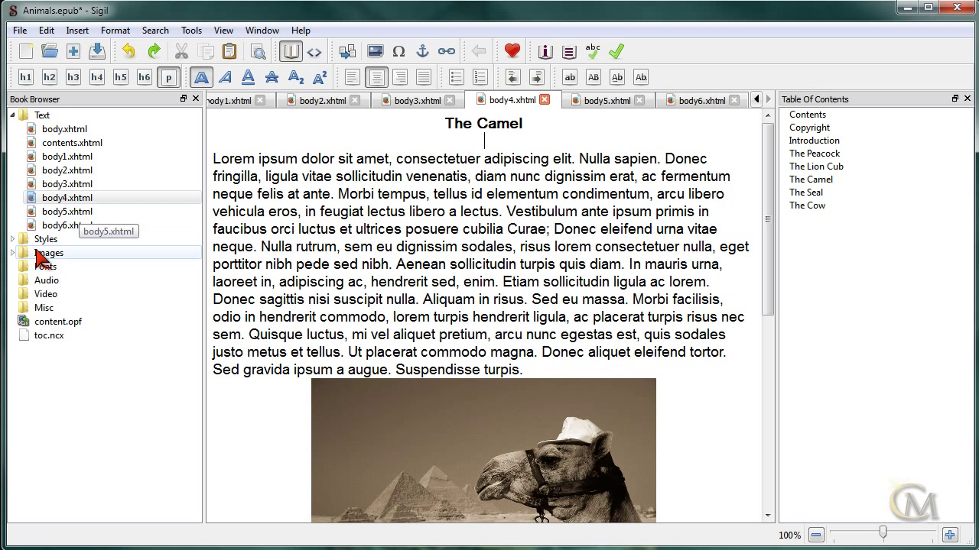
pyautogui.click(13, 239)
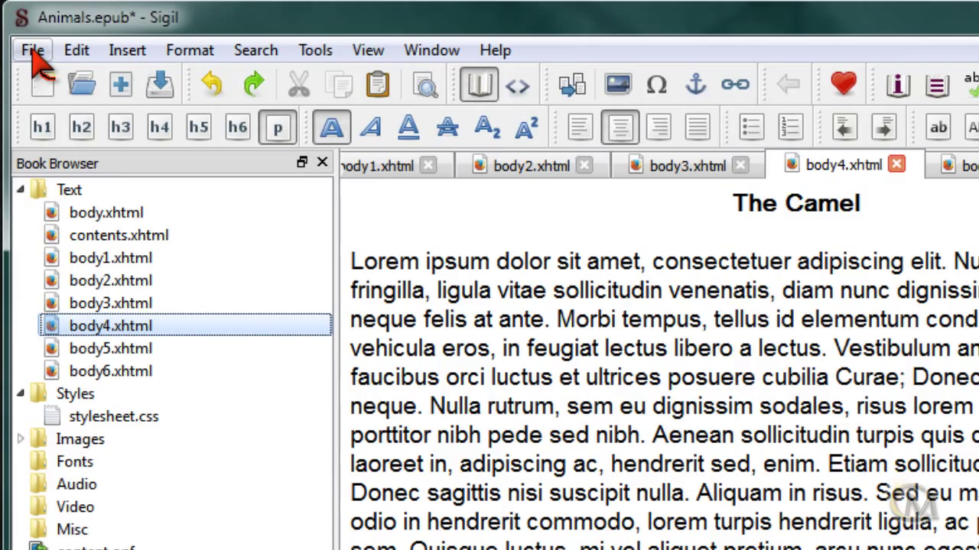
# - Save the edited Animals.epub, and minimize the Compiled Books folder window
pyautogui.click(33, 50)
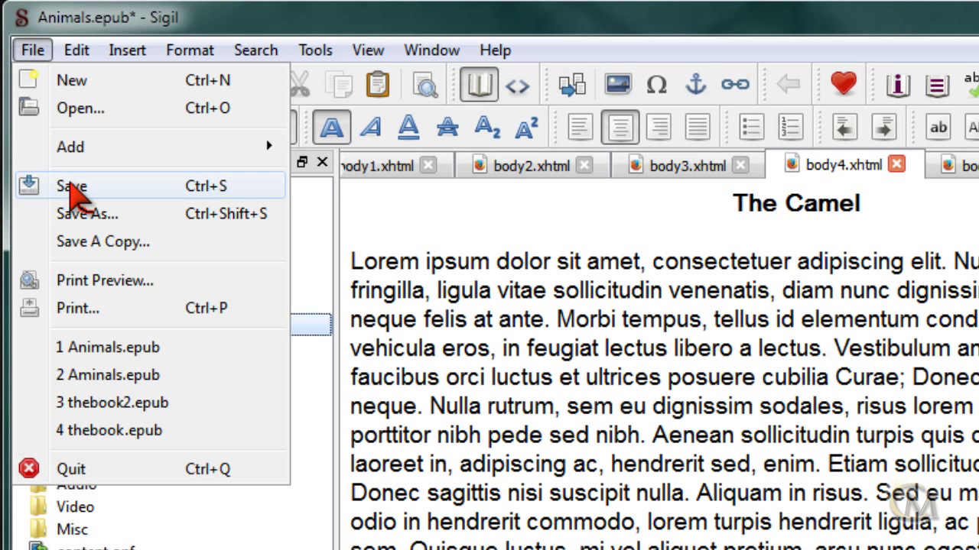
pyautogui.click(80, 186)
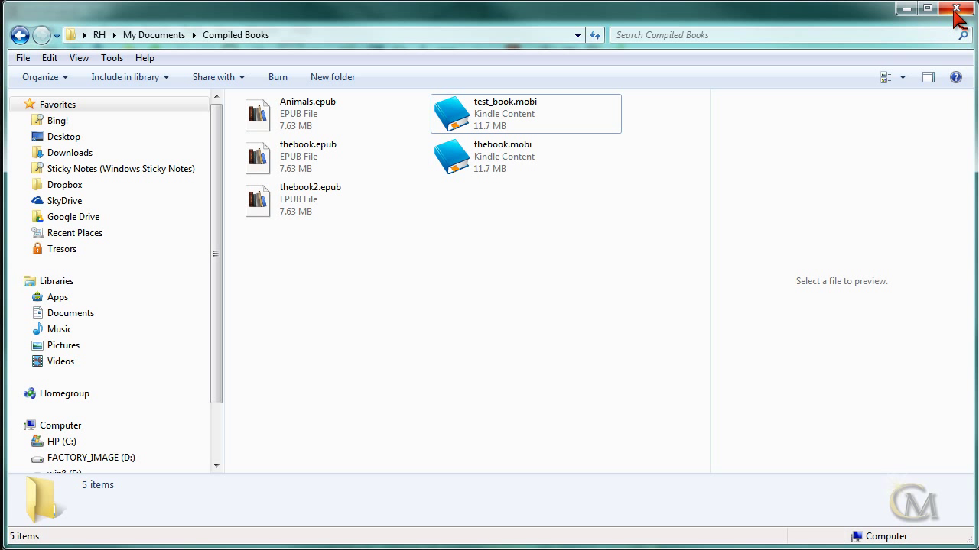
pyautogui.click(905, 9)
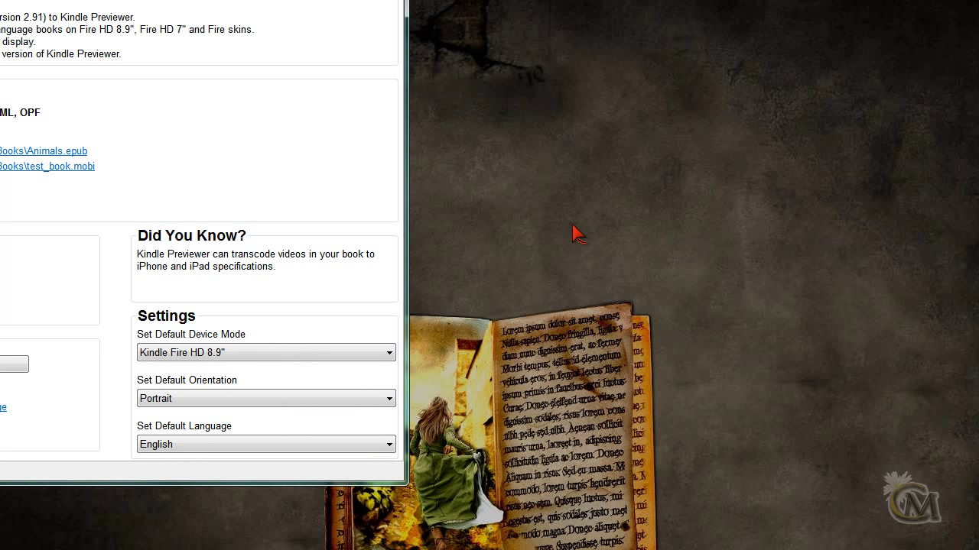
# - Switch to Kindle Previewer and open Animals.epub from Compiled Books to compile it as a mobi file and preview it
pyautogui.moveTo(133, 0); pyautogui.dragTo(683, 0)
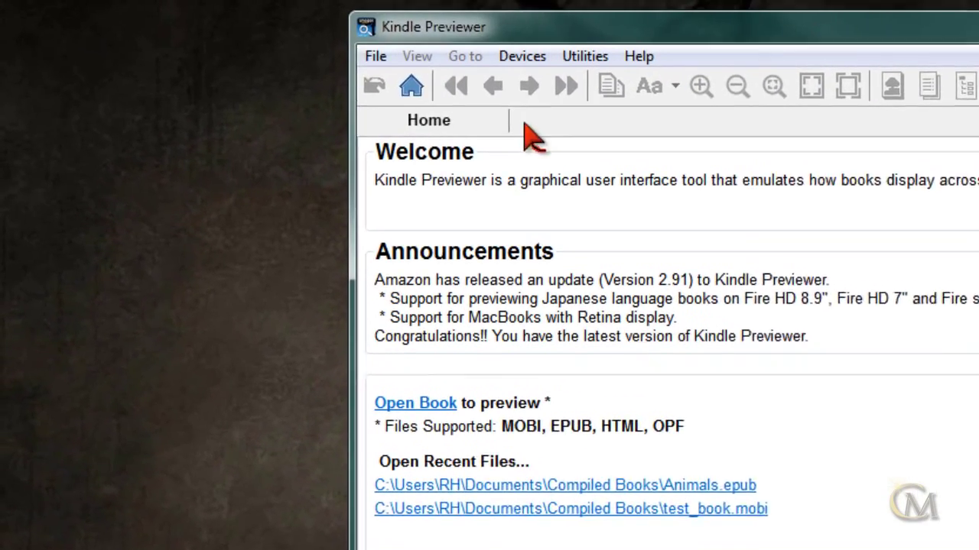
pyautogui.click(393, 61)
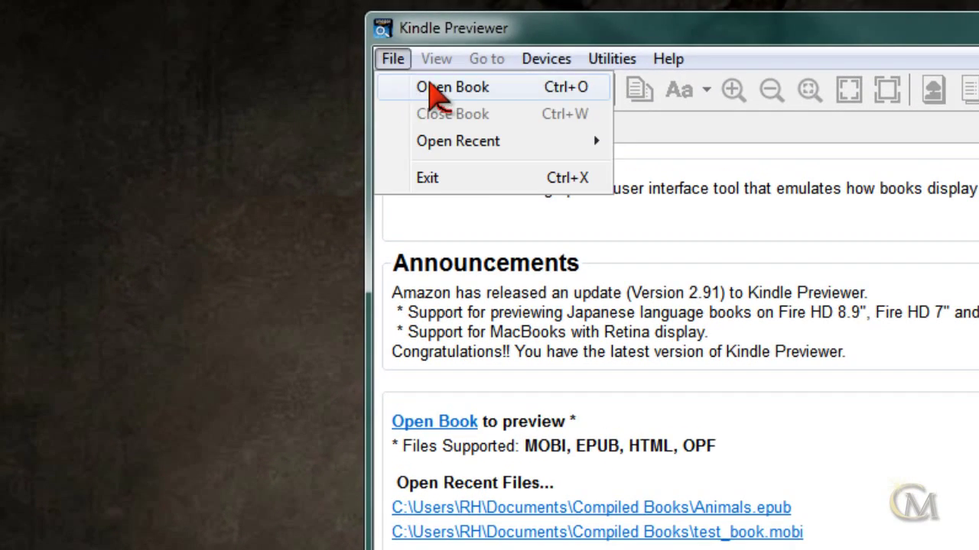
pyautogui.click(426, 90)
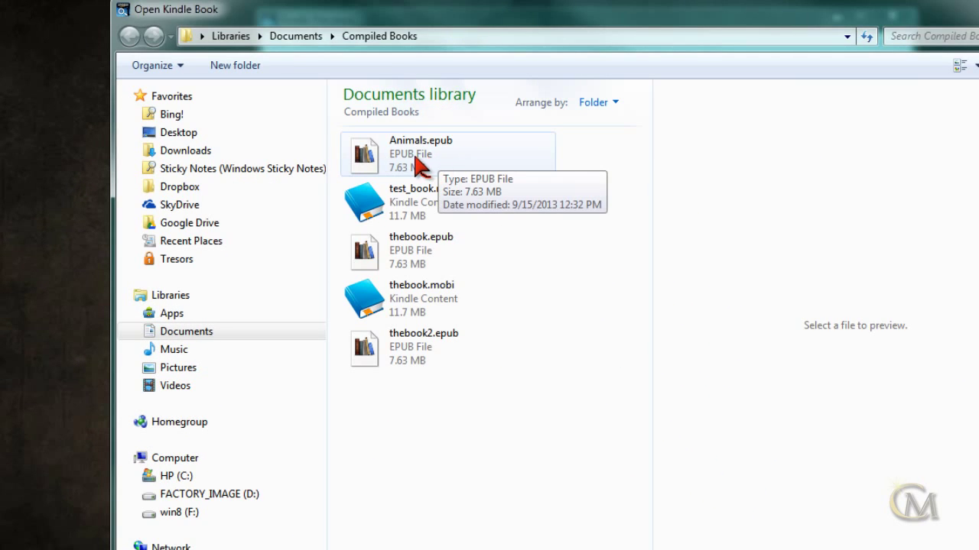
pyautogui.click(432, 161)
pyautogui.press('Return')
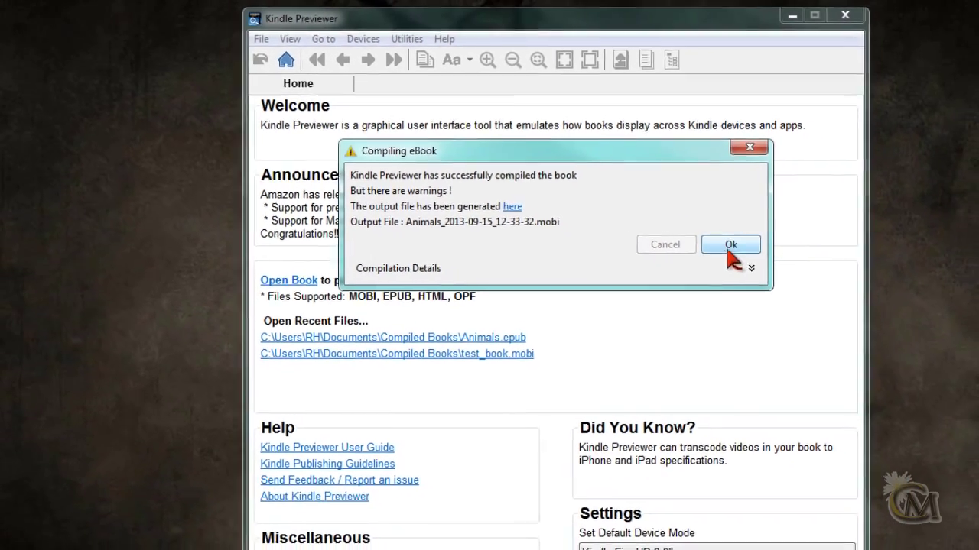
pyautogui.click(729, 249)
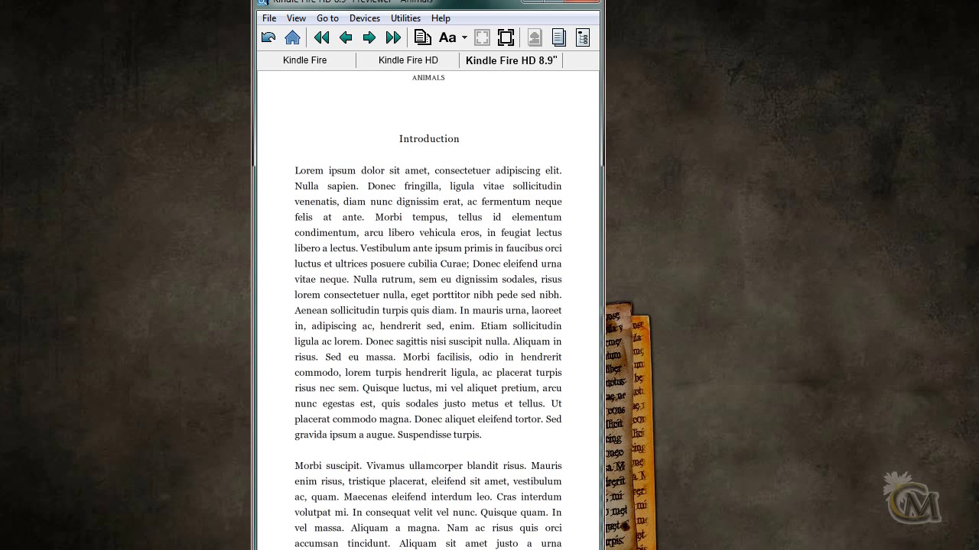
pyautogui.moveTo(428, 3); pyautogui.dragTo(428, 0)
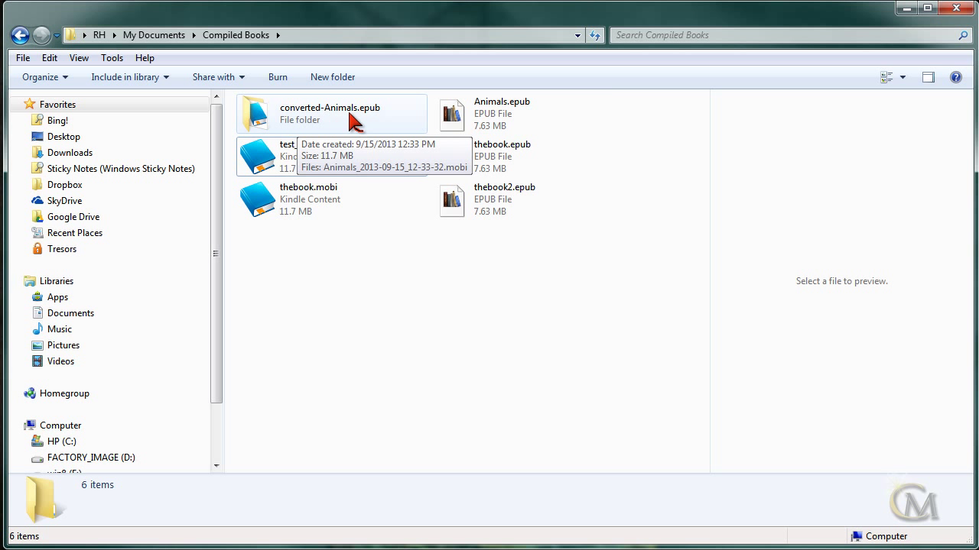
# - In the converted-Animals.epub folder inside Compiled Books, rename the compiled book file as Animals.mobi
pyautogui.doubleClick(301, 122)
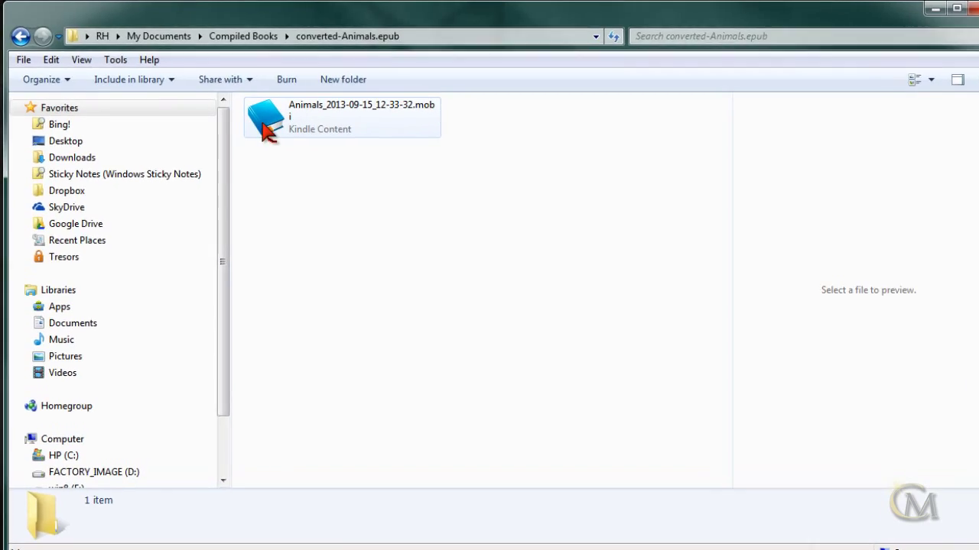
pyautogui.click(419, 133)
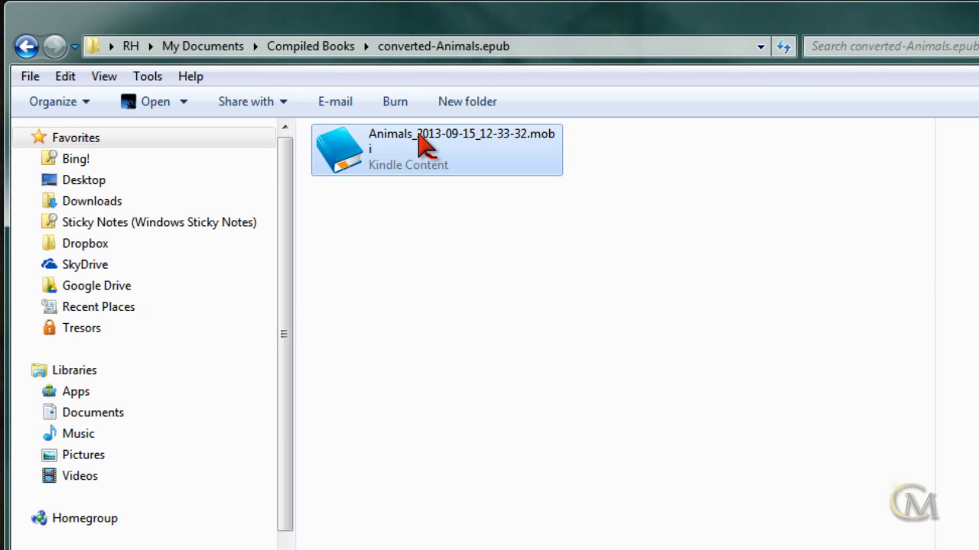
pyautogui.click(419, 133)
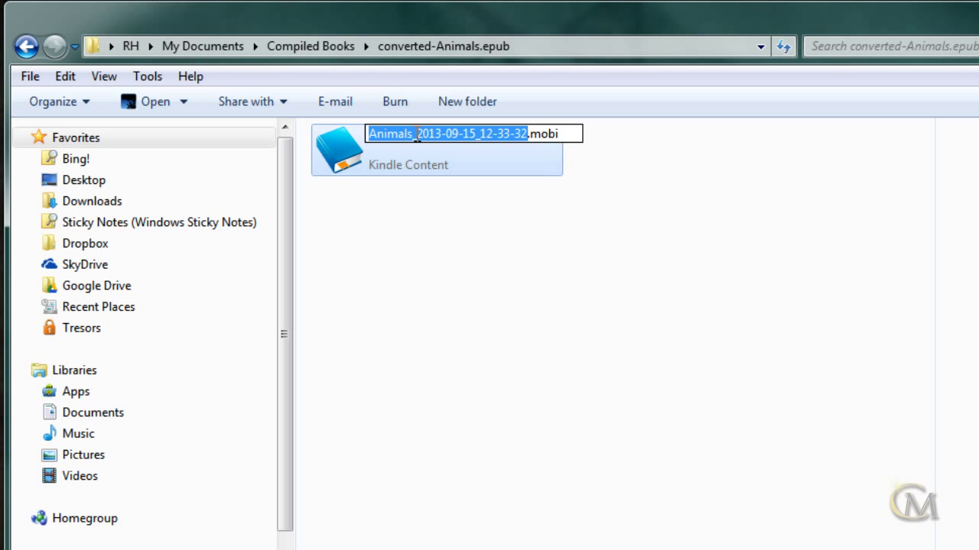
pyautogui.moveTo(412, 134); pyautogui.dragTo(497, 130)
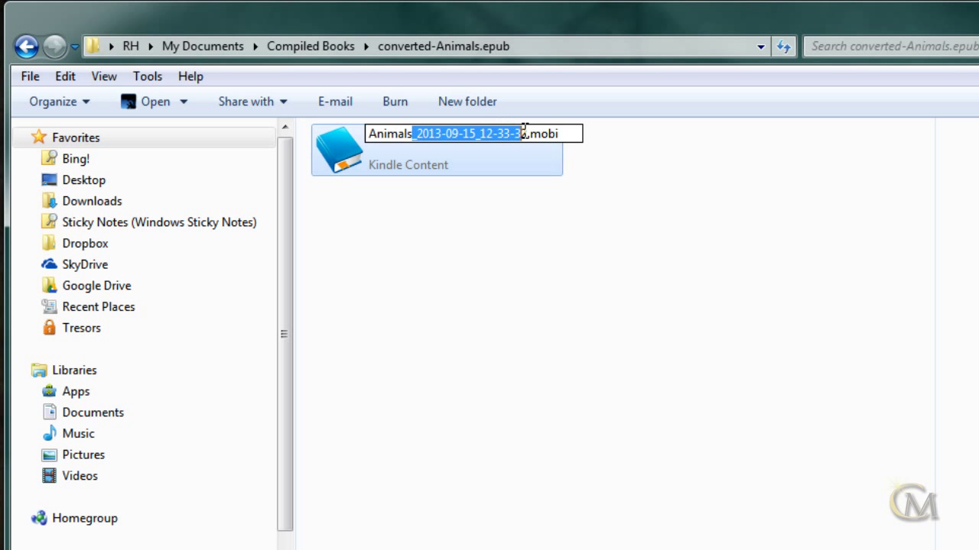
pyautogui.press('BackSpace')
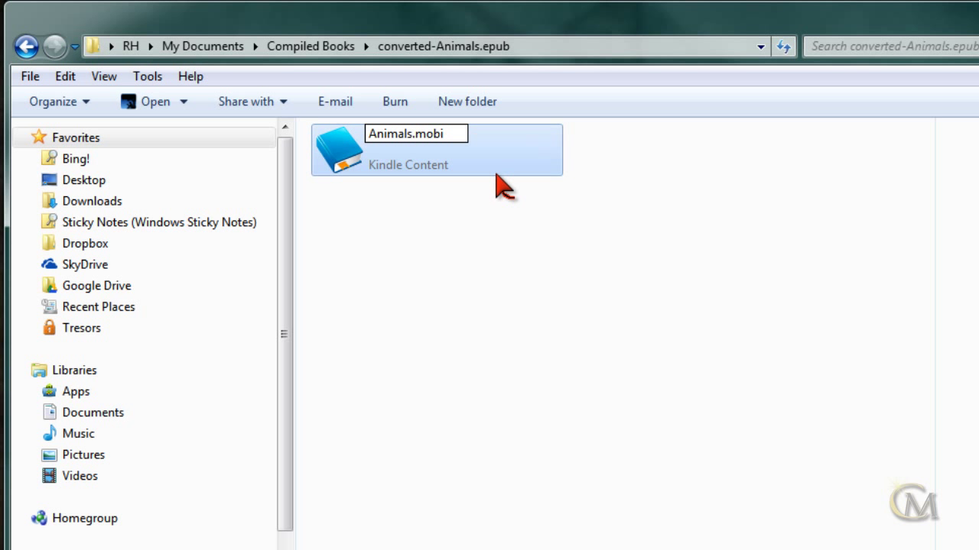
pyautogui.click(407, 256)
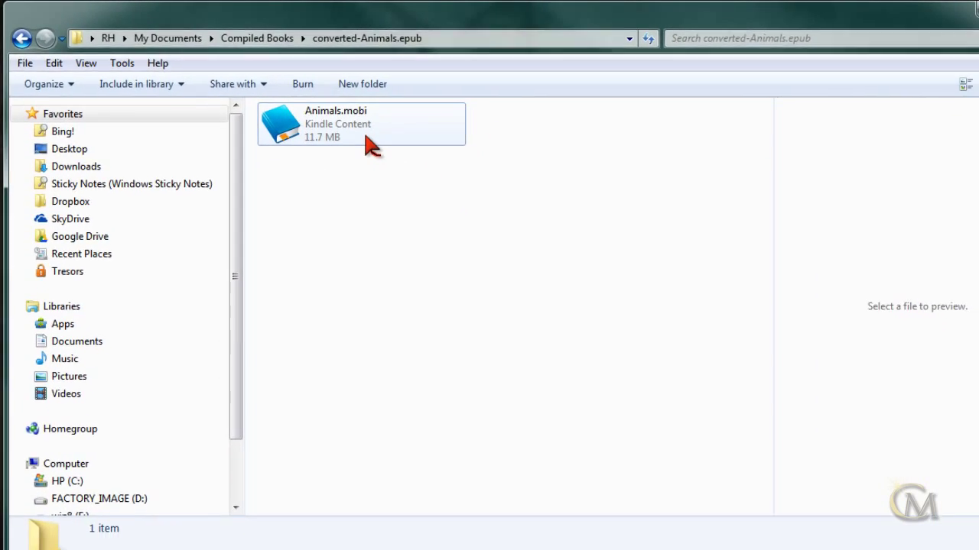
# - Open Animals.mobi in Kindle for PC and page from The Seal back to the peacock photo, checking headings and images
pyautogui.doubleClick(332, 134)
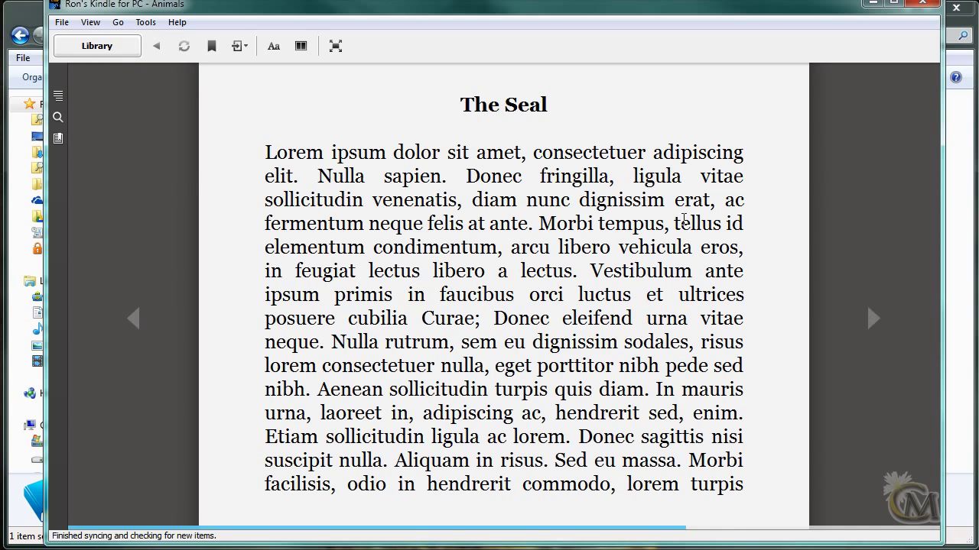
pyautogui.click(876, 331)
pyautogui.click(877, 332)
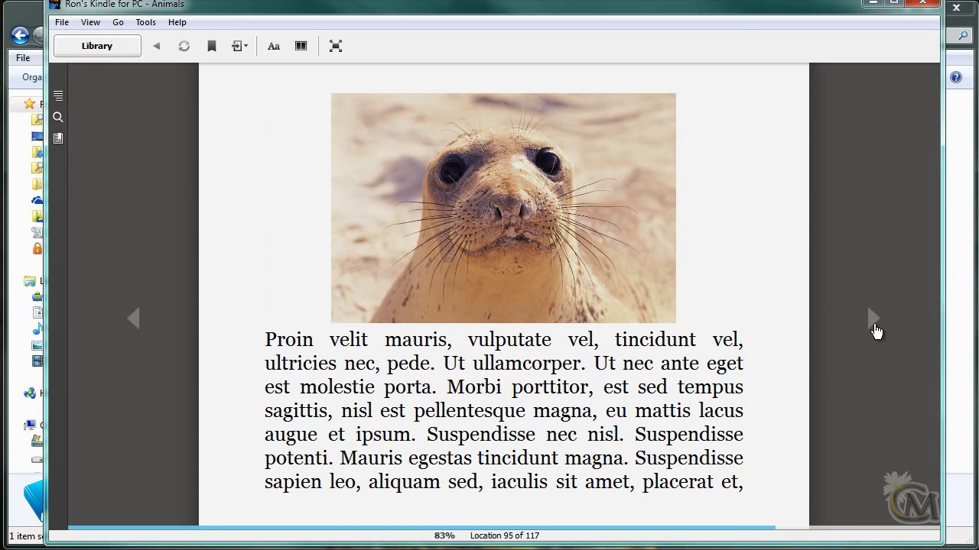
pyautogui.click(134, 328)
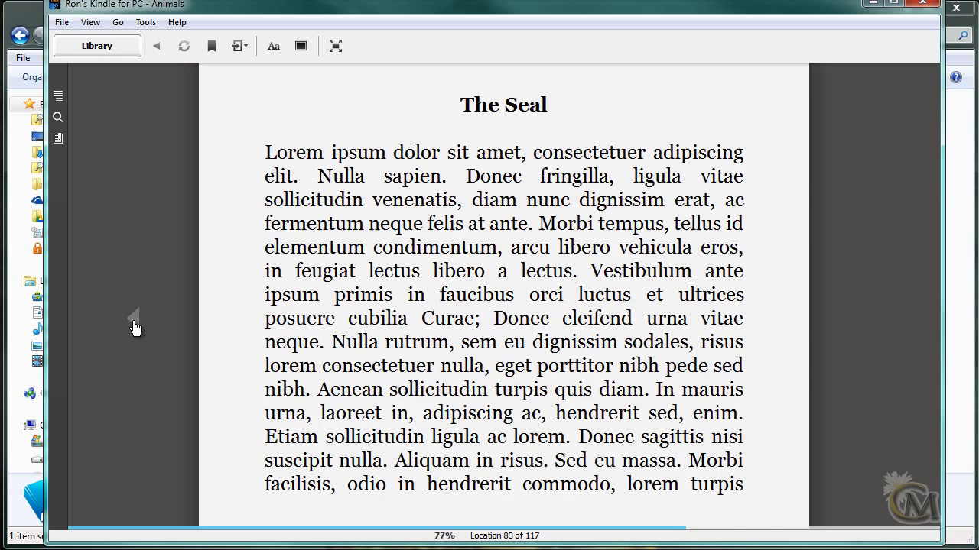
pyautogui.click(134, 327)
pyautogui.click(134, 327)
pyautogui.click(134, 327)
pyautogui.click(134, 327)
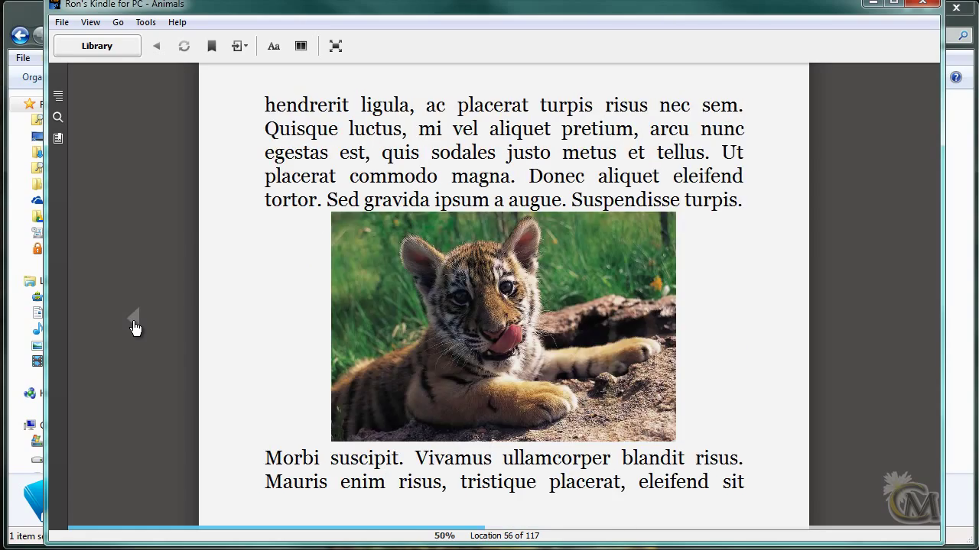
pyautogui.click(134, 327)
pyautogui.click(134, 327)
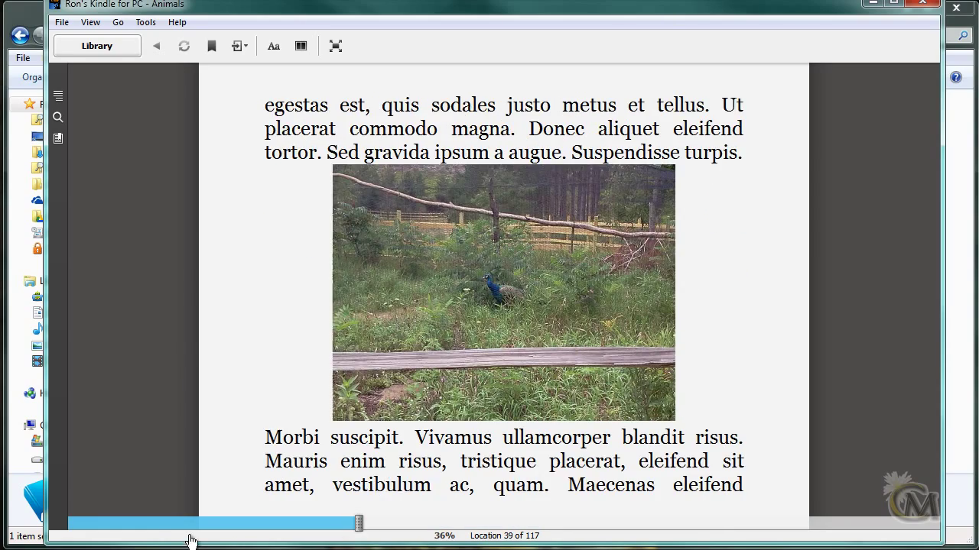
# - Go to the front of the book and review the Copyrights and Contents pages
pyautogui.click(174, 525)
pyautogui.moveTo(164, 526); pyautogui.dragTo(57, 535)
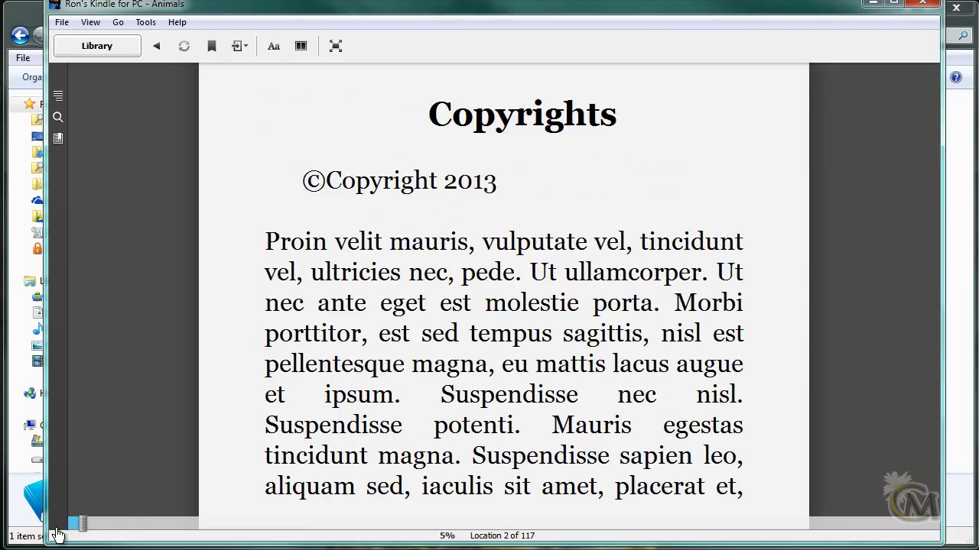
pyautogui.moveTo(75, 541)
pyautogui.click(156, 46)
pyautogui.scroll(-5, 158, 49)
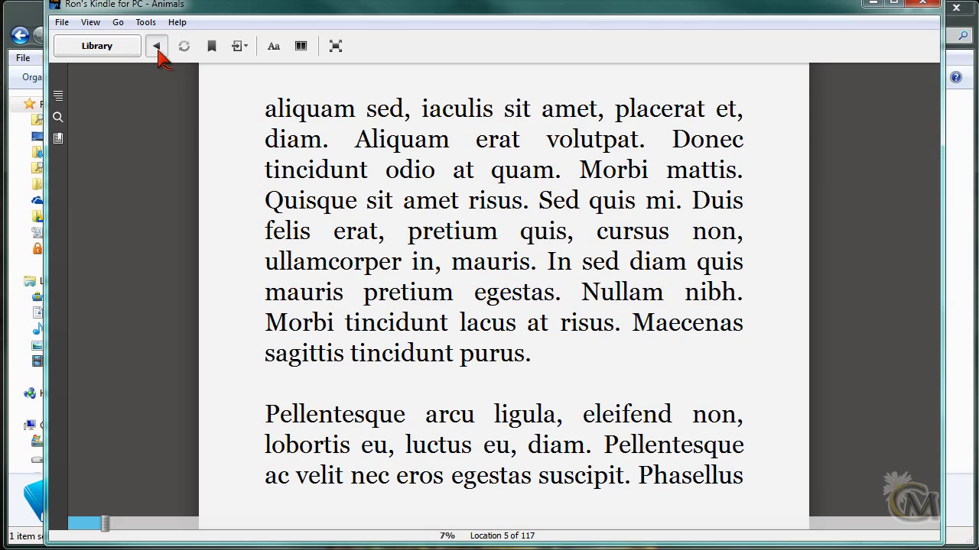
pyautogui.moveTo(138, 519); pyautogui.dragTo(107, 523)
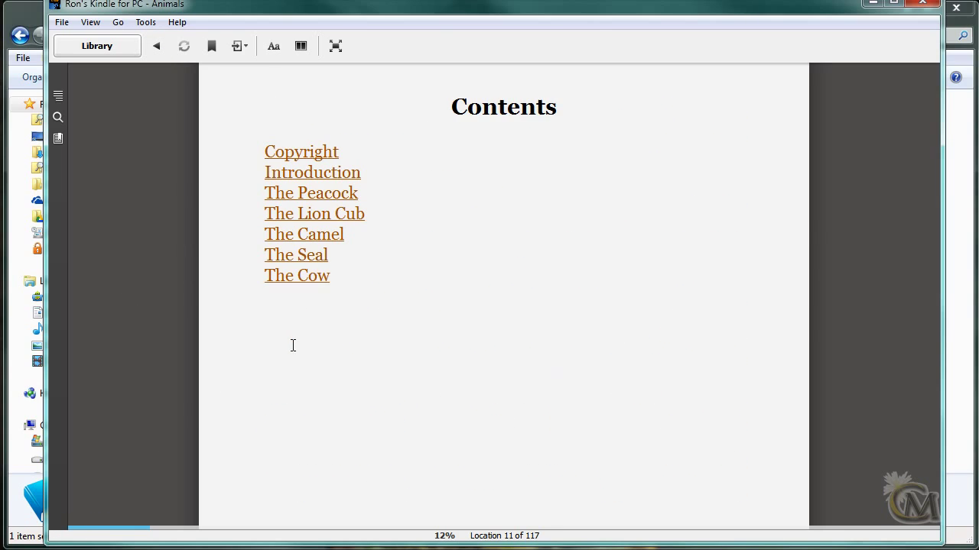
# - Test the Contents links to The Lion Cub and The Camel, returning to the Contents page after each
pyautogui.scroll(10, 293, 345)
pyautogui.scroll(-10, 293, 346)
pyautogui.click(317, 221)
pyautogui.click(156, 46)
pyautogui.click(306, 243)
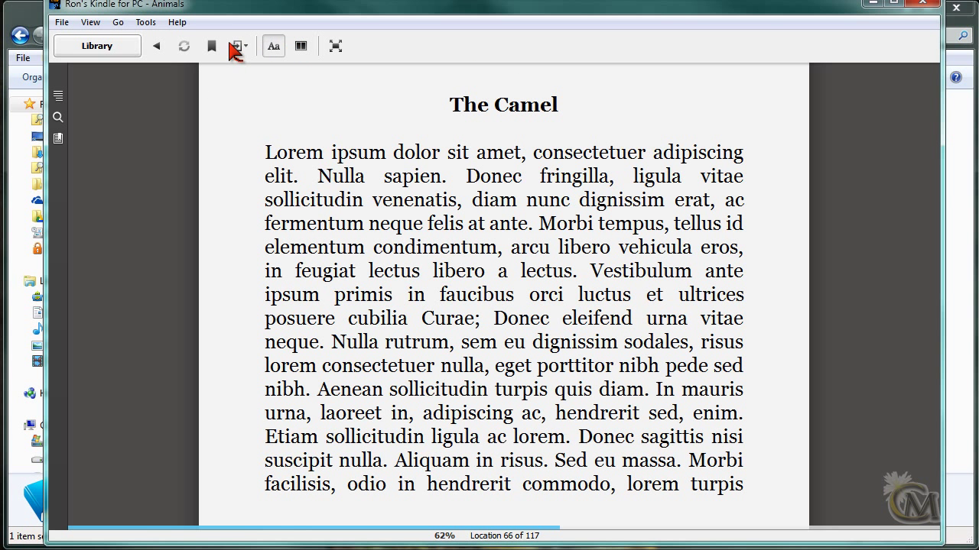
pyautogui.click(156, 46)
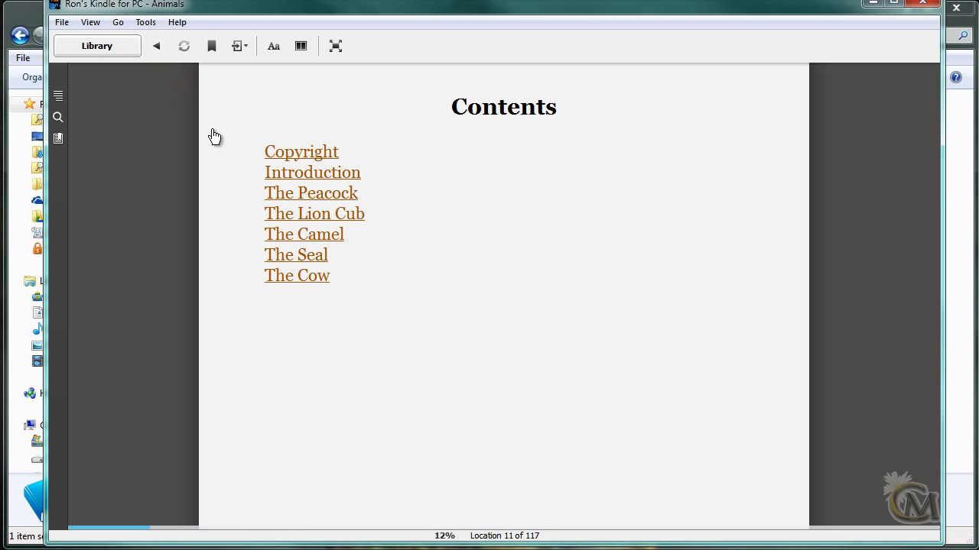
# - Test the Contents links to The Seal and The Cow, and look through the text and photo of each chapter
pyautogui.click(297, 254)
pyautogui.scroll(-1, 244, 256)
pyautogui.scroll(1, 245, 256)
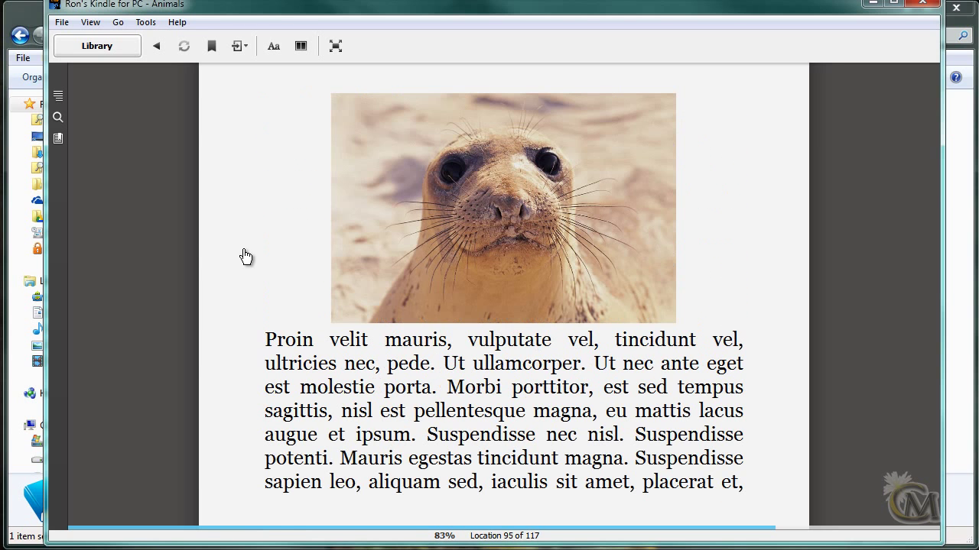
pyautogui.click(156, 46)
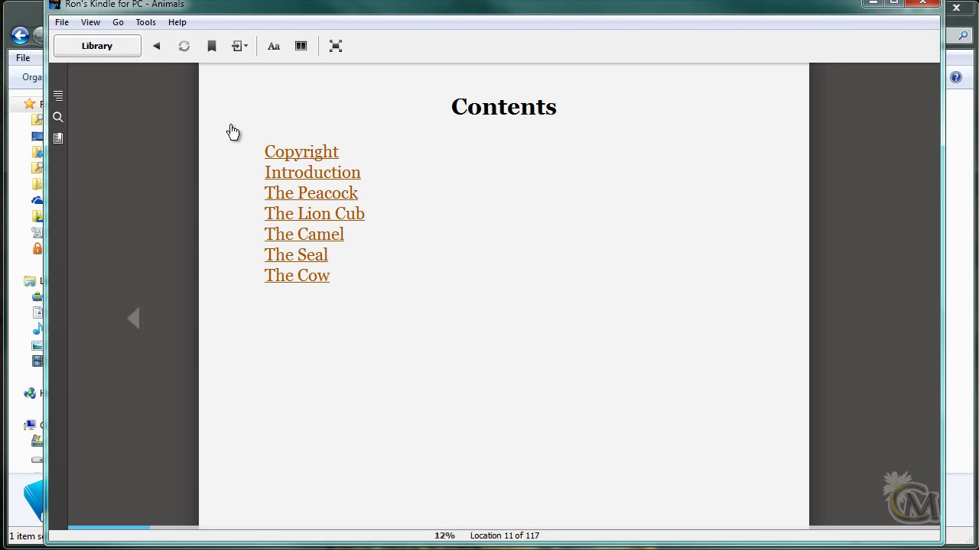
pyautogui.click(296, 276)
pyautogui.scroll(-2, 241, 291)
pyautogui.scroll(-2, 241, 299)
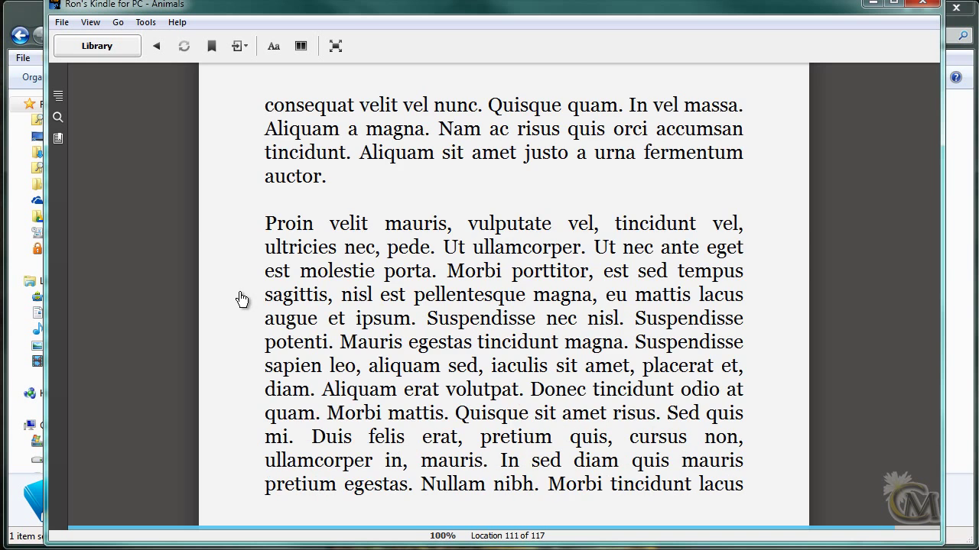
pyautogui.scroll(2, 241, 299)
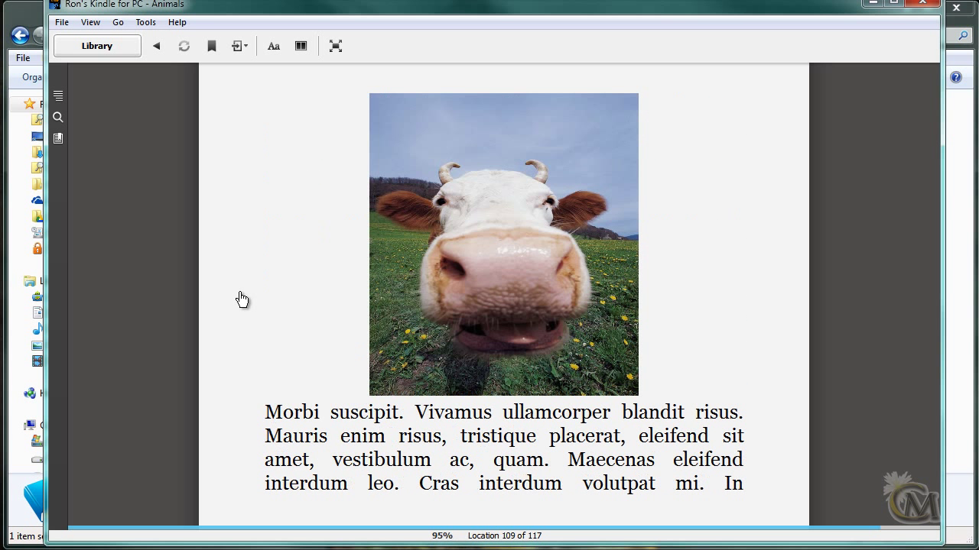